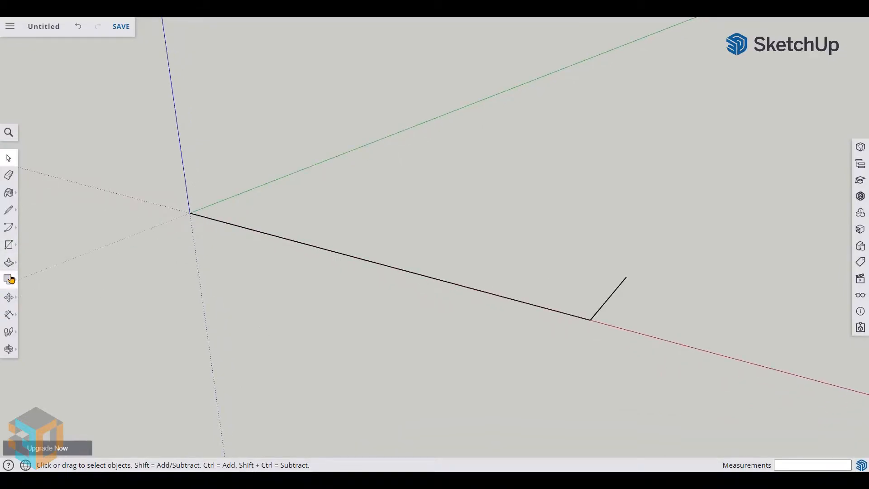
Dimension the long edge along the red axis and the short edge at its far end.
{"action": "left_click", "coordinate": [9, 317]}
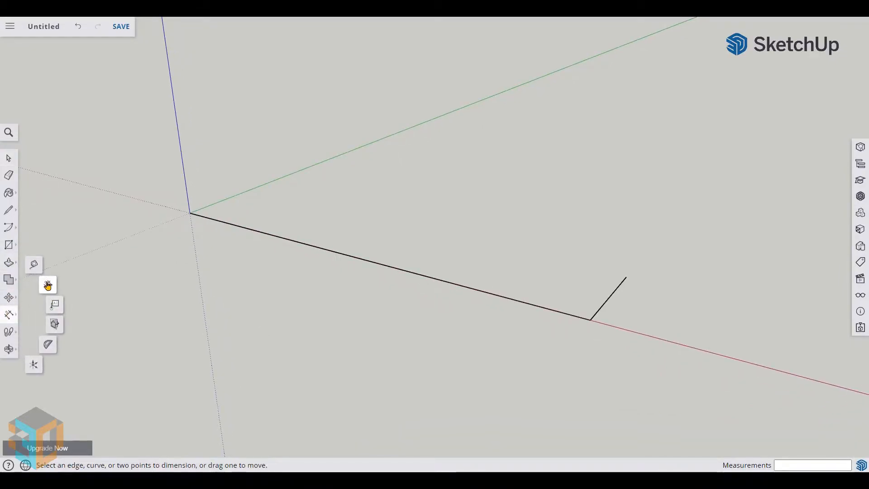
{"action": "left_click", "coordinate": [48, 285]}
{"action": "left_click", "coordinate": [262, 240]}
{"action": "left_click", "coordinate": [564, 351]}
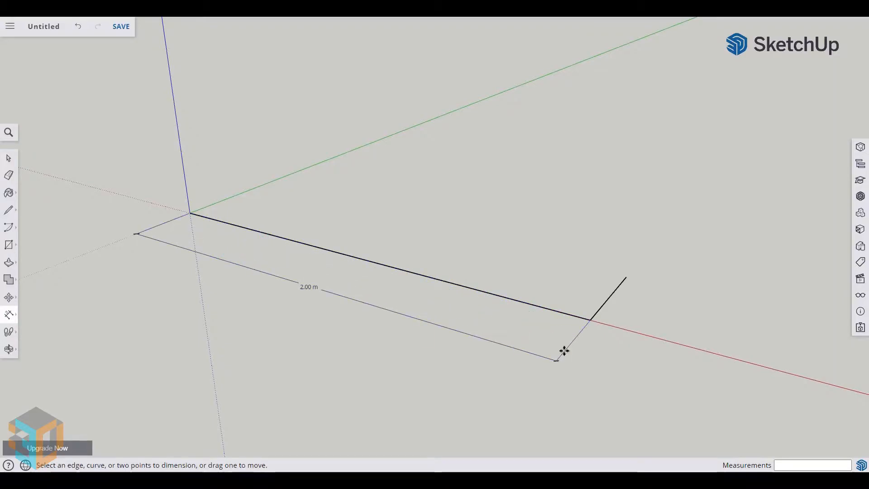
{"action": "left_click", "coordinate": [599, 315]}
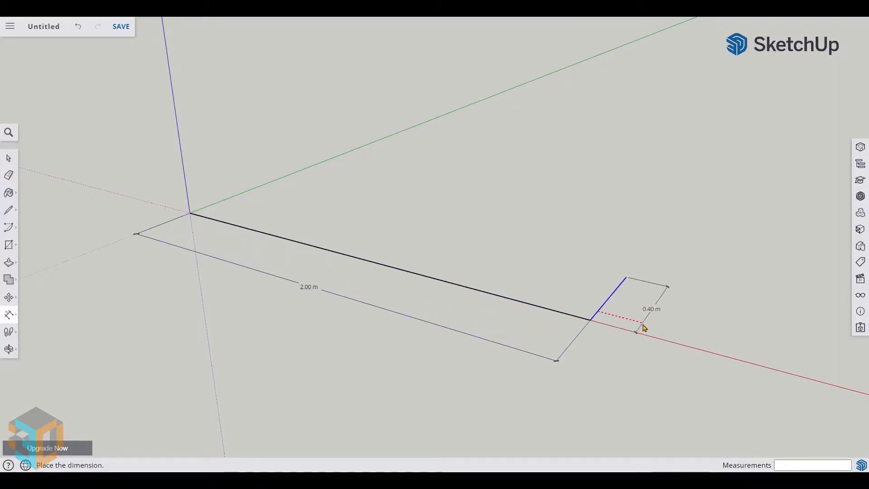
{"action": "left_click", "coordinate": [645, 328]}
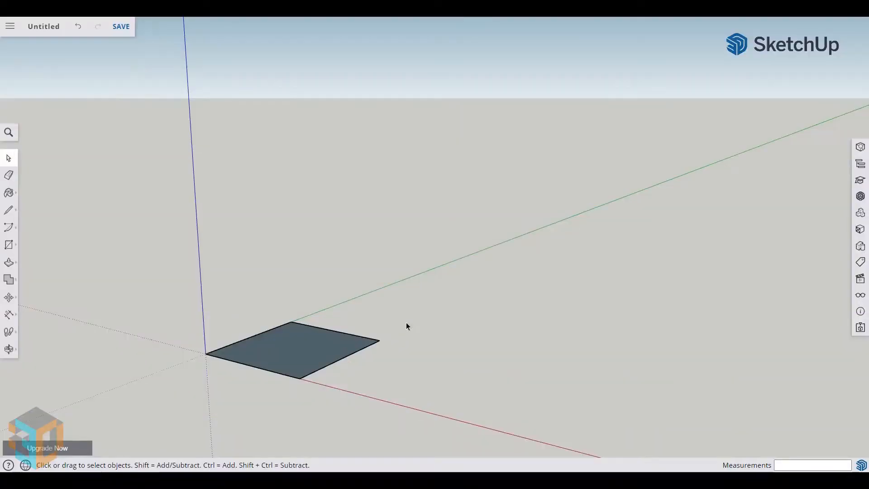
Extrude the square face upward 2 feet with Push/Pull and dimension the resulting box's height.
{"action": "key", "text": "p"}
{"action": "left_click", "coordinate": [312, 342]}
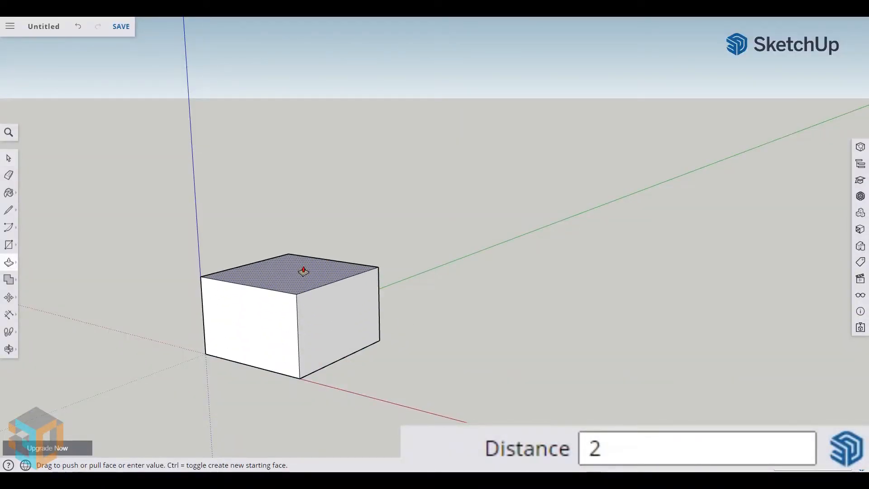
{"action": "key", "text": "Return"}
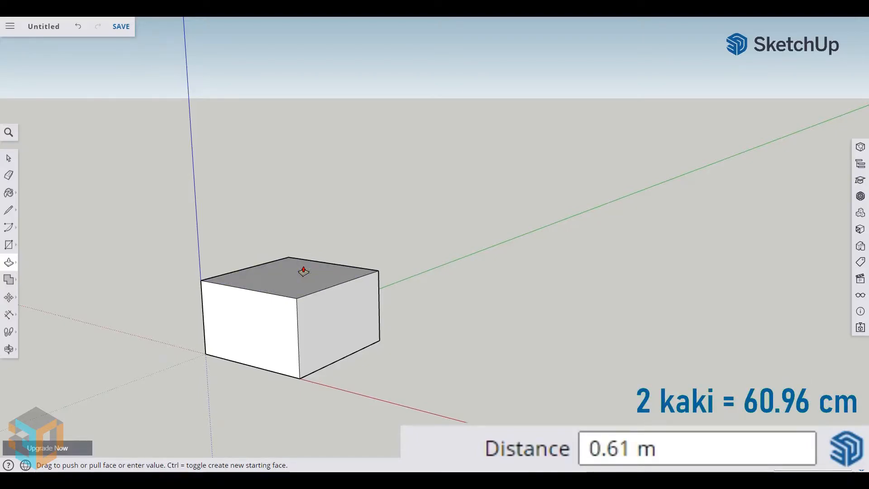
{"action": "key", "text": "d"}
{"action": "left_click", "coordinate": [380, 332]}
{"action": "left_click", "coordinate": [409, 323]}
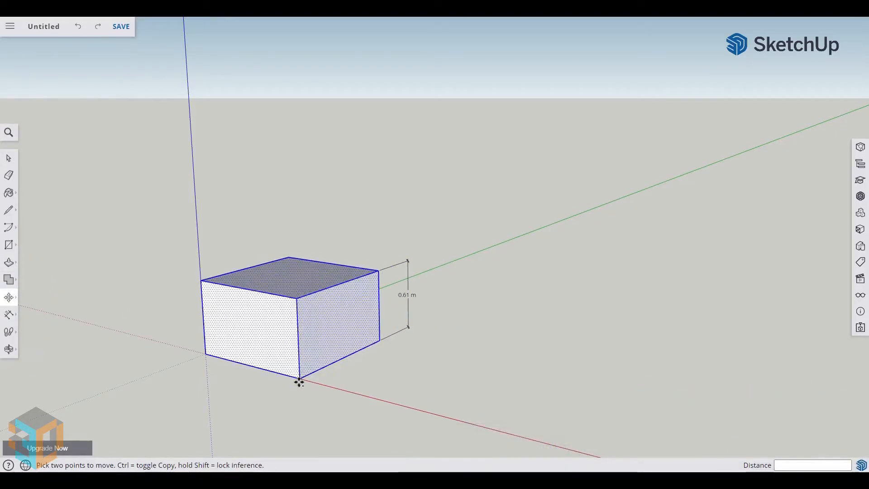
Copy the whole box 30" upward along the blue axis.
{"action": "left_click", "coordinate": [300, 378]}
{"action": "key", "text": "ctrl"}
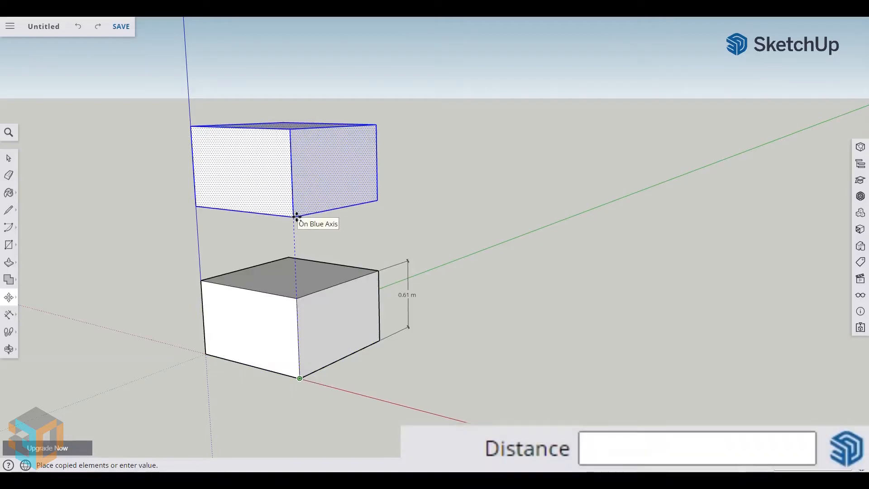
{"action": "type", "text": "30\""}
{"action": "key", "text": "Return"}
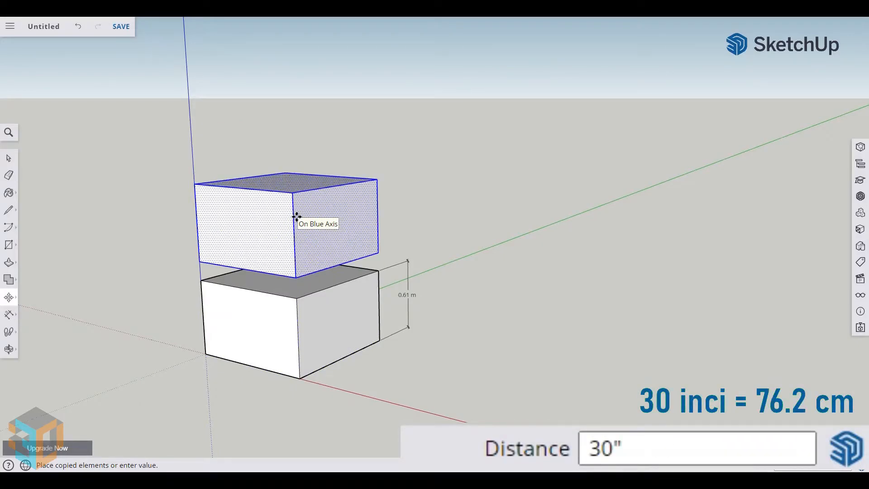
Dimension the vertical distance between the matching bottom corners of the original box and its copy.
{"action": "left_click", "coordinate": [8, 314]}
{"action": "left_click", "coordinate": [204, 354]}
{"action": "left_click", "coordinate": [199, 262]}
{"action": "left_click", "coordinate": [167, 258]}
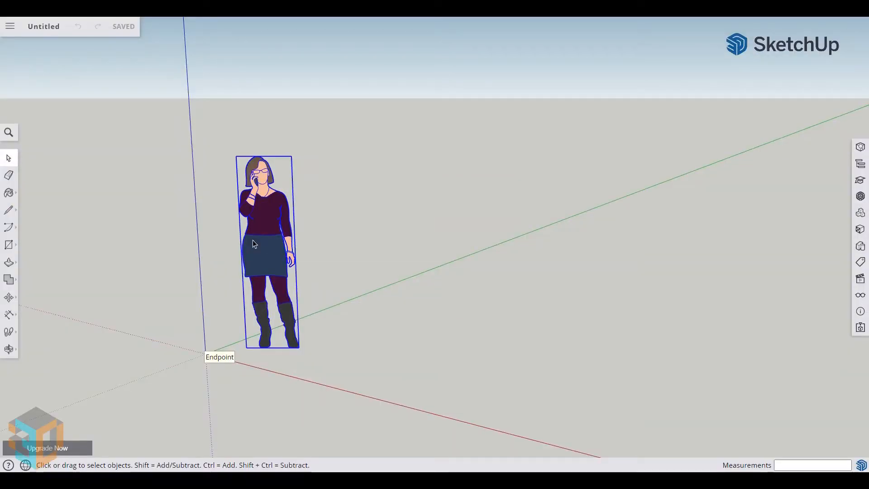
Delete the default person figure and draw a line from the origin to absolute coordinates [3,4,0].
{"action": "key", "text": "Delete"}
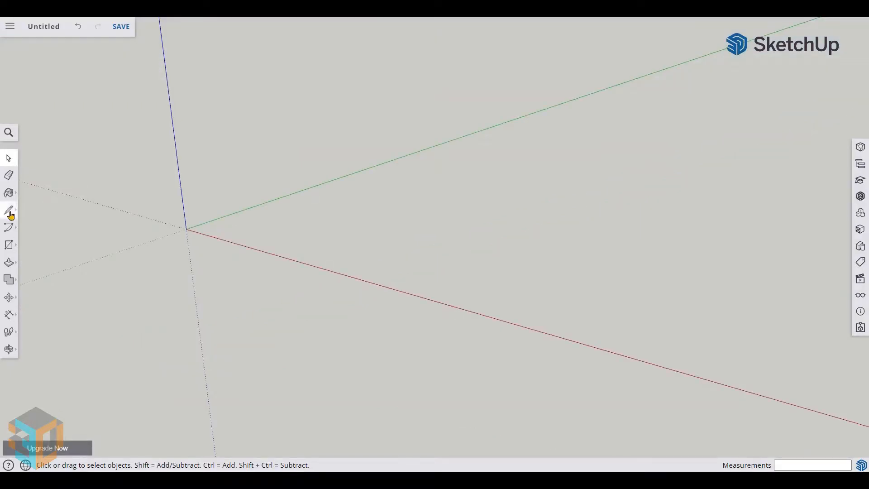
{"action": "left_click", "coordinate": [9, 212]}
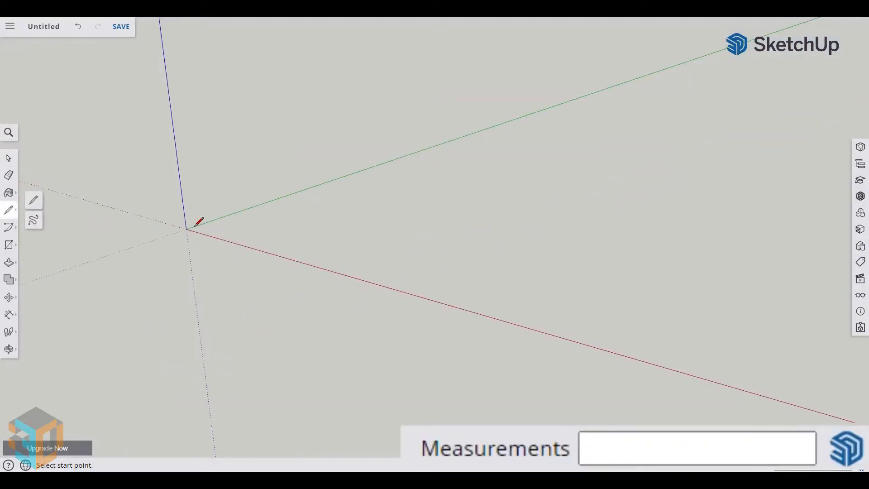
{"action": "left_click", "coordinate": [186, 229]}
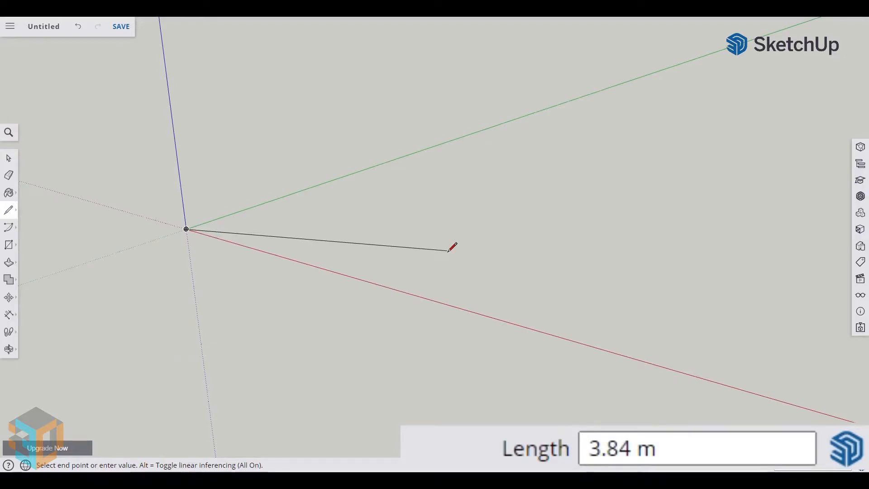
{"action": "type", "text": "[3,4,0]"}
{"action": "key", "text": "Return"}
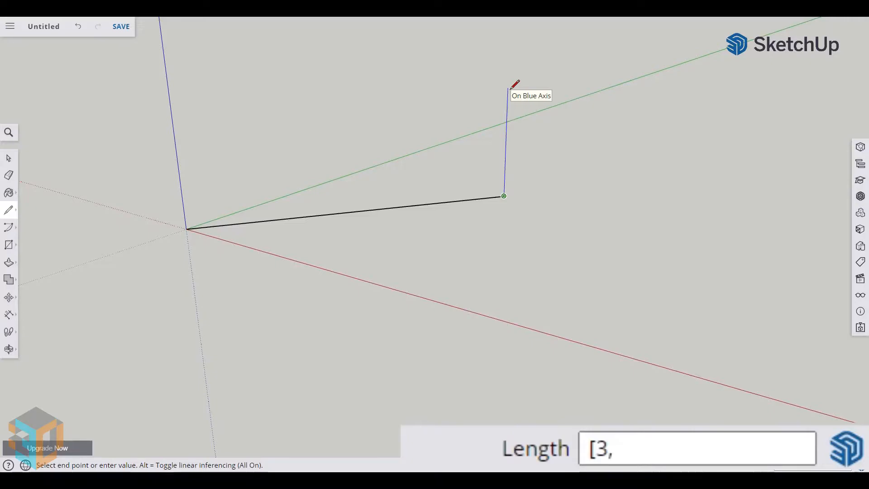
Continue the line vertically to absolute coordinates [3,4,3].
{"action": "type", "text": "3"}
{"action": "key", "text": "Return"}
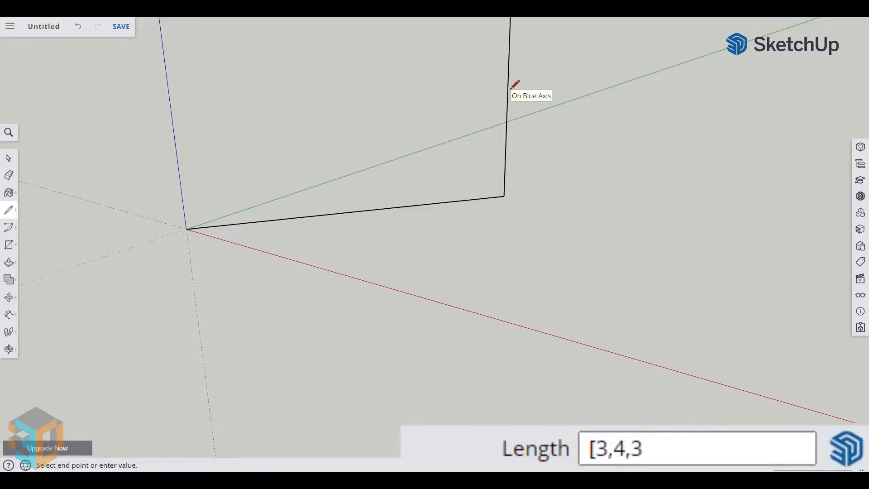
{"action": "type", "text": "]"}
{"action": "scroll", "coordinate": [466, 258], "scroll_direction": "down", "scroll_amount": 2}
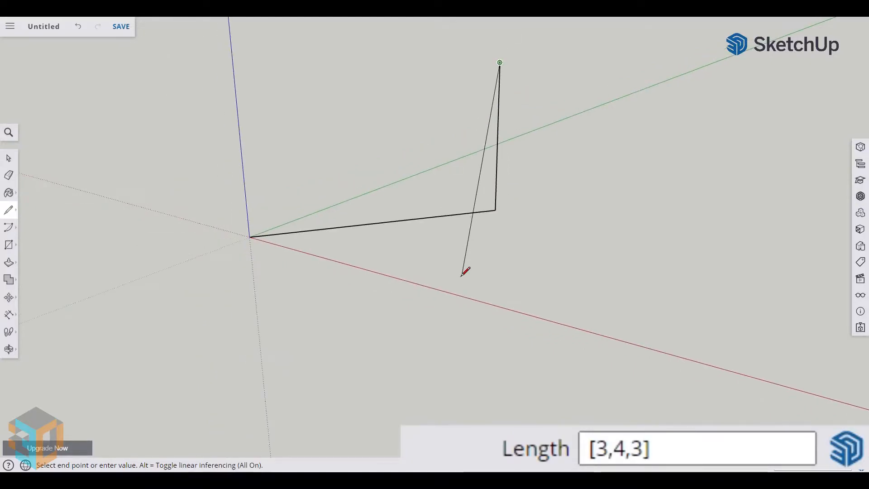
Dimension the ground line from the origin and the vertical line at its end.
{"action": "left_click", "coordinate": [8, 159]}
{"action": "left_click", "coordinate": [9, 314]}
{"action": "left_click", "coordinate": [272, 234]}
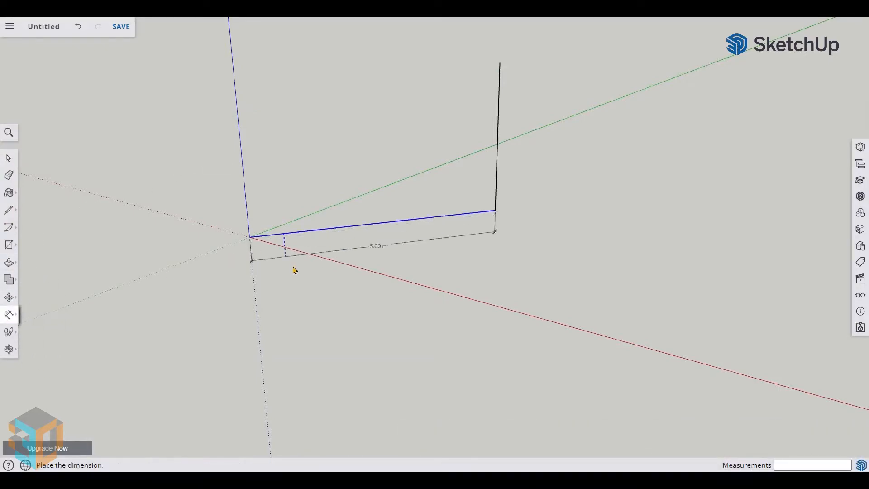
{"action": "left_click", "coordinate": [289, 282]}
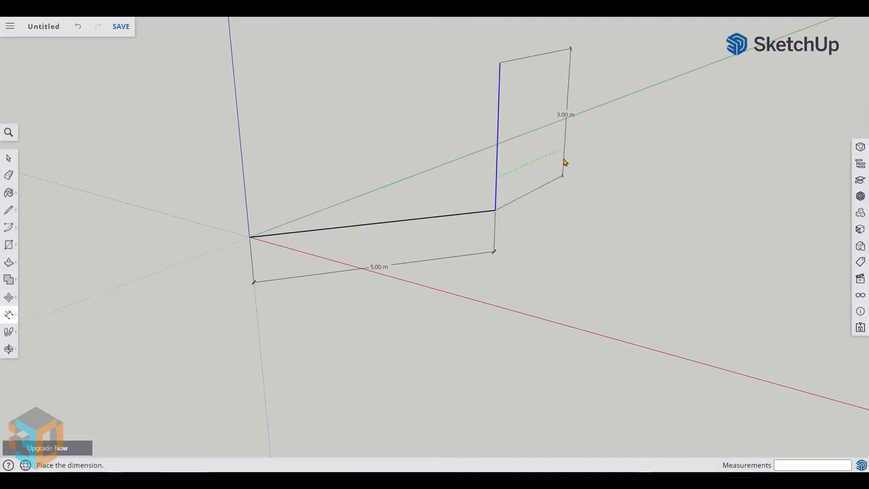
{"action": "left_click", "coordinate": [544, 181]}
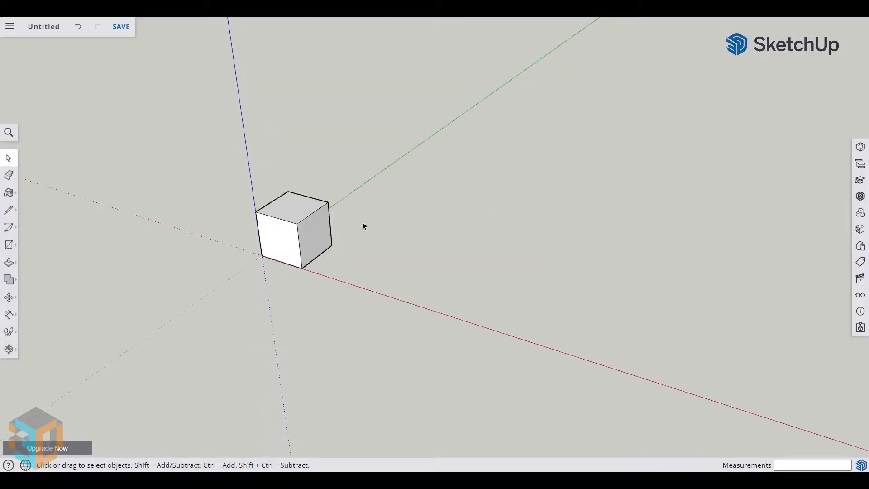
Move the whole cube by its corner at the origin to absolute coordinates [3,4,2].
{"action": "triple_click", "coordinate": [290, 245]}
{"action": "key", "text": "m"}
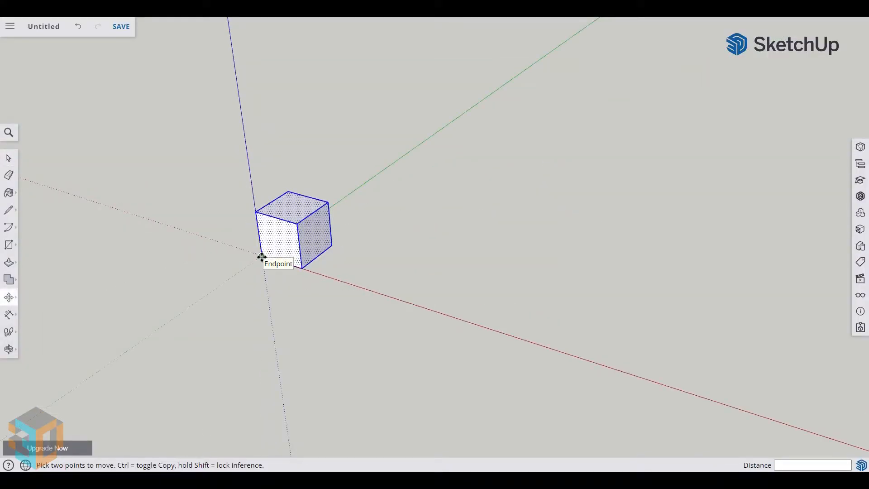
{"action": "left_click", "coordinate": [261, 257]}
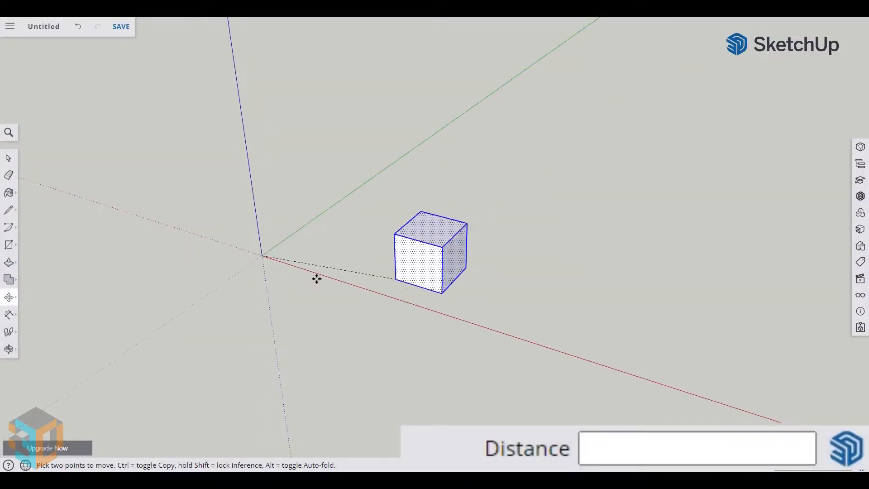
{"action": "type", "text": "[3,"}
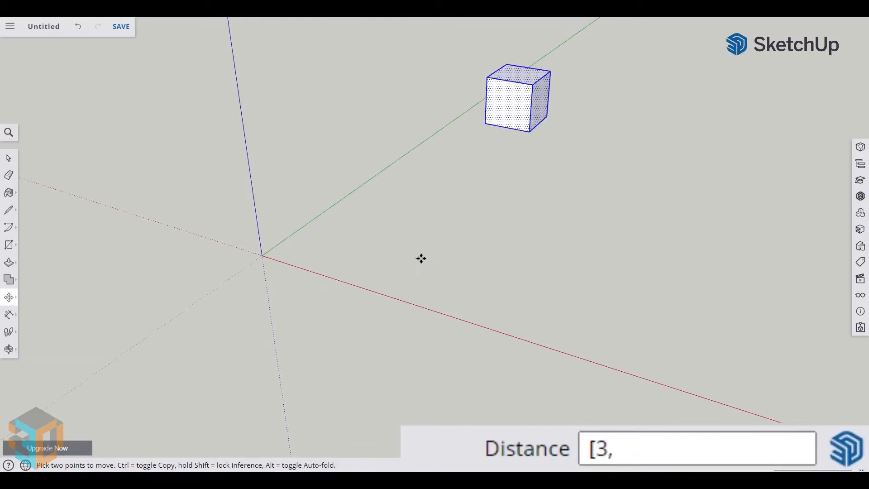
Dimension the offset from the origin to the cube's moved corner along the green axis and vertically.
{"action": "middle_click_drag", "start_coordinate": [225, 219], "coordinate": [685, 228]}
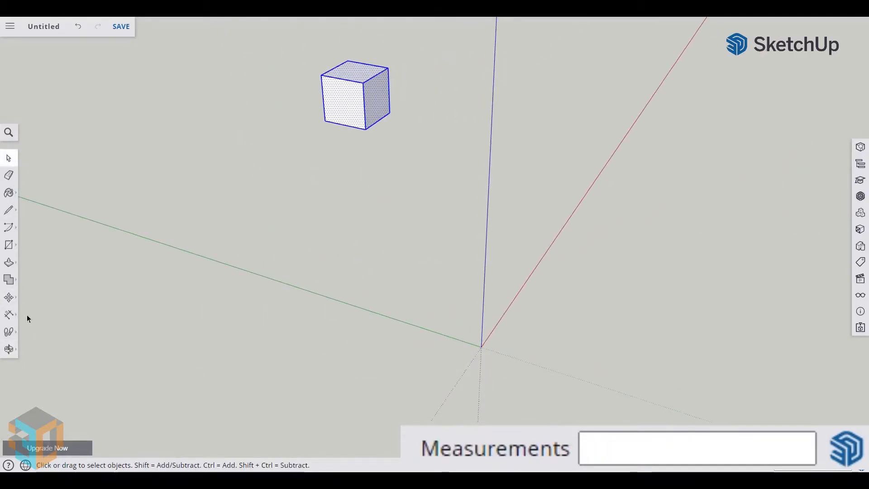
{"action": "left_click", "coordinate": [9, 315]}
{"action": "left_click", "coordinate": [48, 285]}
{"action": "left_click", "coordinate": [481, 347]}
{"action": "left_click", "coordinate": [366, 130]}
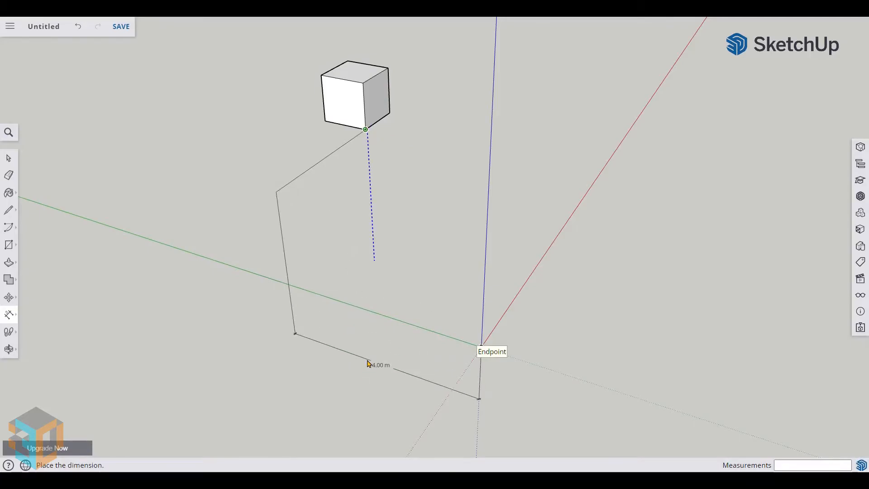
{"action": "left_click", "coordinate": [370, 362]}
{"action": "left_click", "coordinate": [482, 348]}
{"action": "left_click", "coordinate": [365, 130]}
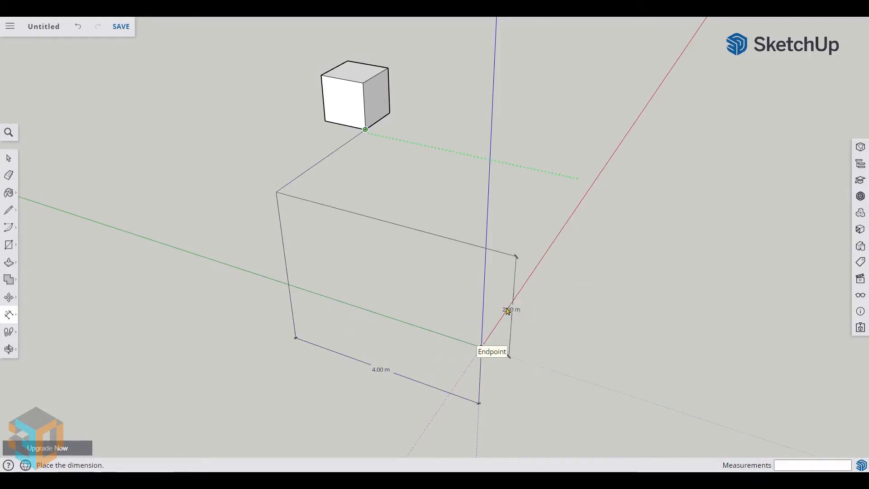
{"action": "left_click", "coordinate": [566, 308]}
Dimension the offset from the origin to the cube's near bottom corner along the red axis.
{"action": "middle_click_drag", "start_coordinate": [691, 301], "coordinate": [305, 291]}
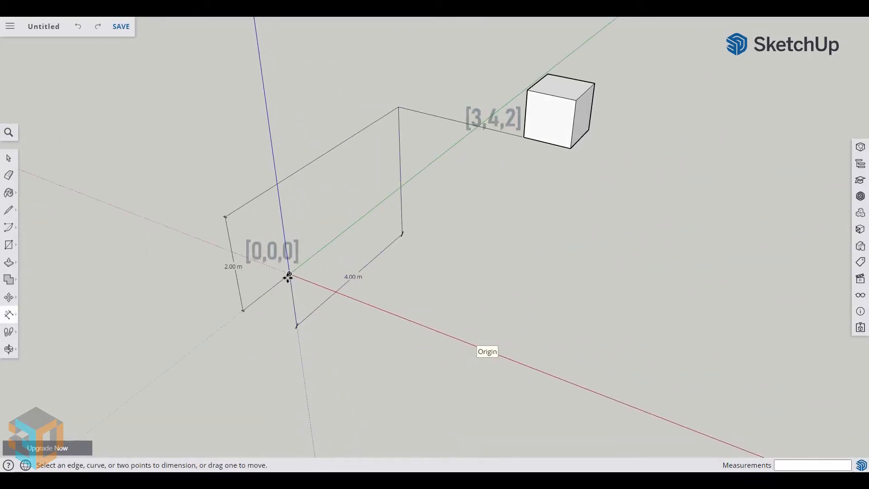
{"action": "left_click", "coordinate": [289, 274]}
{"action": "left_click", "coordinate": [528, 138]}
{"action": "left_click", "coordinate": [310, 341]}
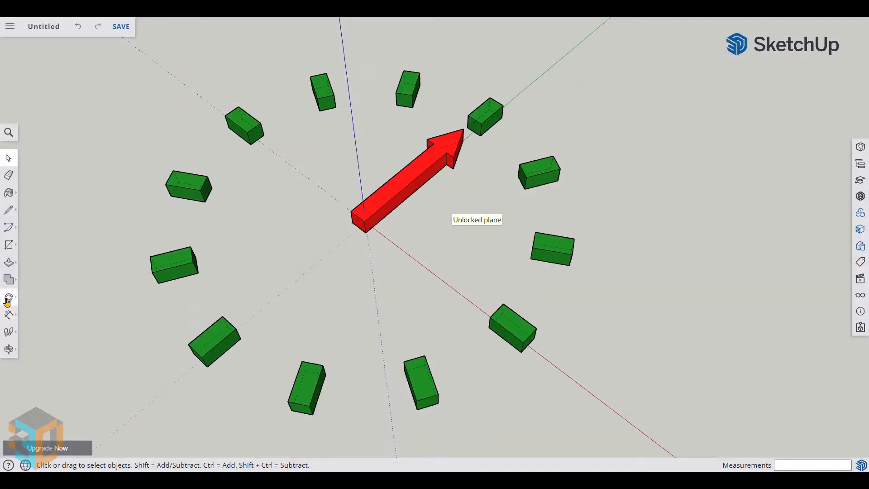
Rotate the red arrow 60 degrees about its base at the origin.
{"action": "left_click", "coordinate": [8, 297]}
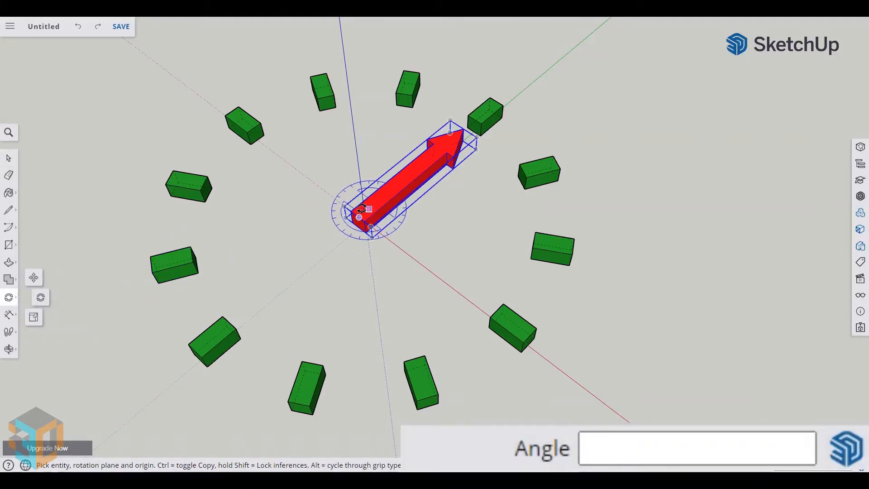
{"action": "left_click", "coordinate": [365, 210]}
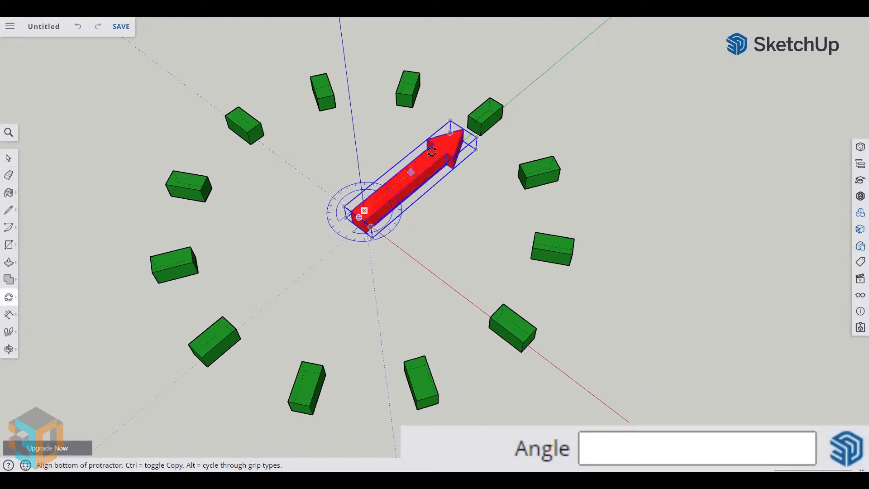
{"action": "left_click", "coordinate": [444, 146]}
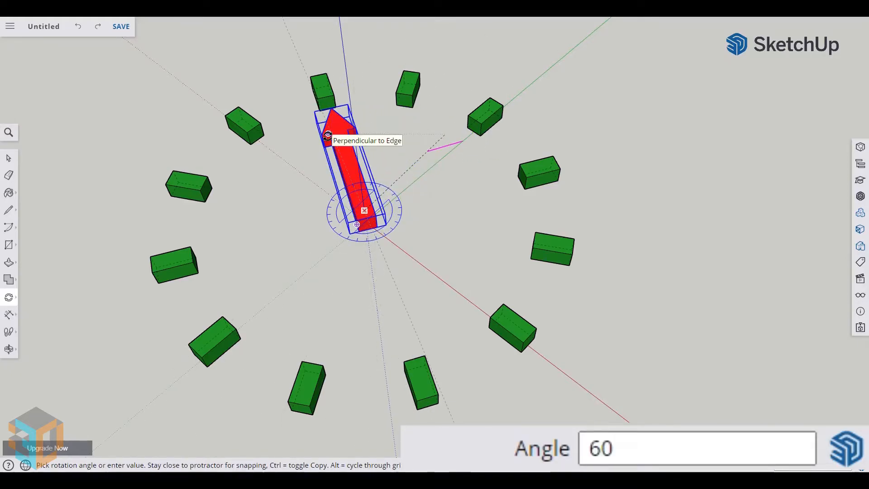
{"action": "key", "text": "Return"}
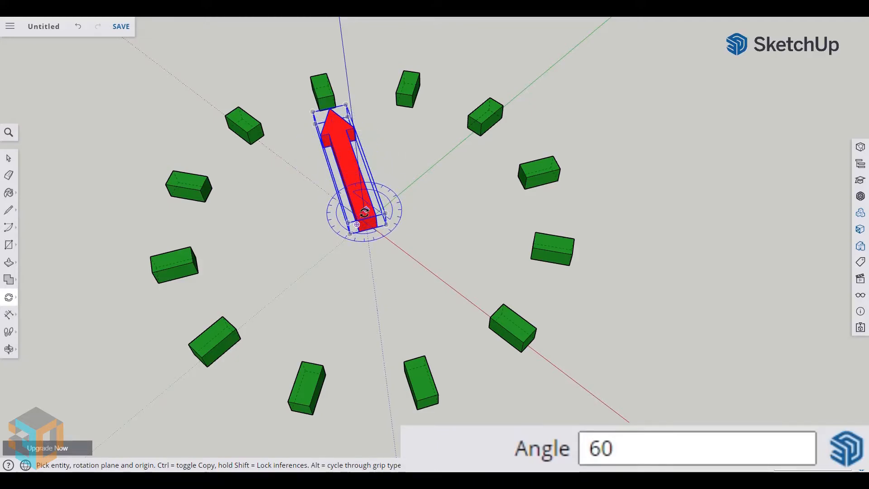
Rotate the red arrow -90 degrees about its base.
{"action": "left_click", "coordinate": [364, 212]}
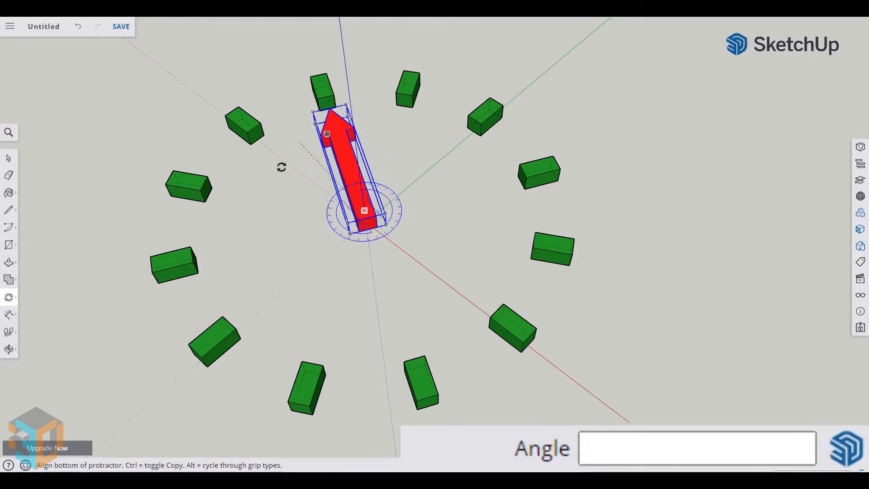
{"action": "left_click", "coordinate": [326, 128]}
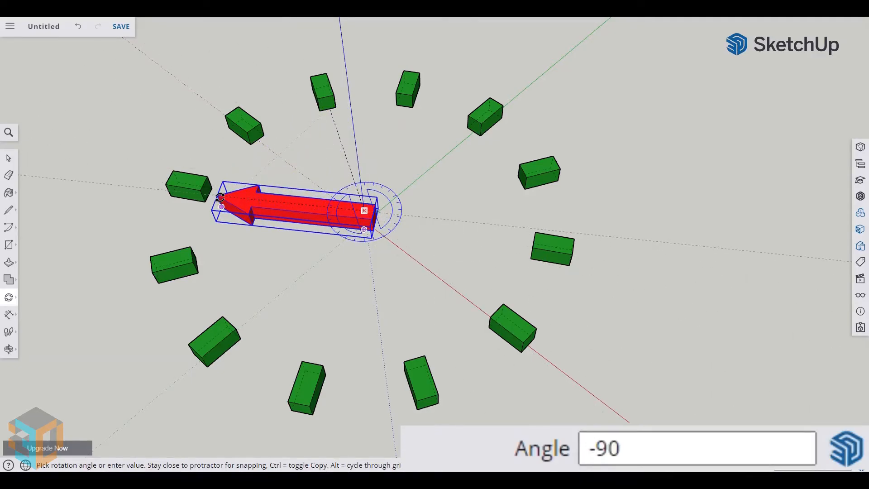
{"action": "key", "text": "Return"}
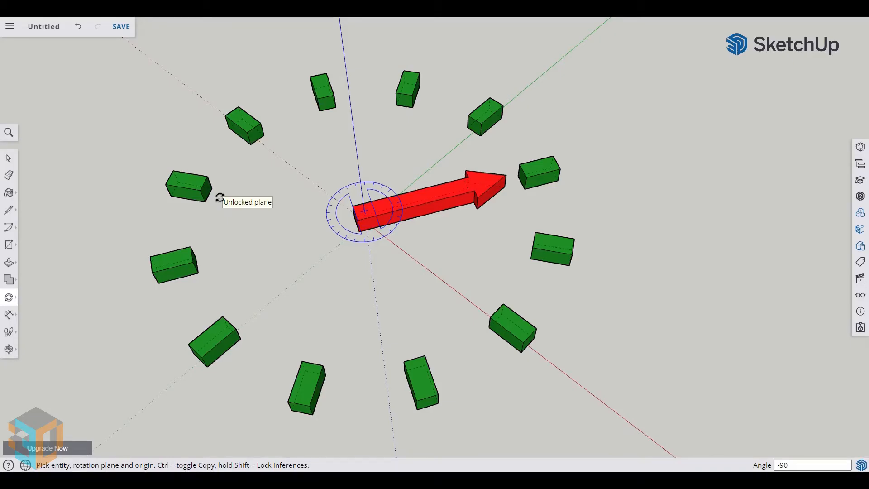
Rotate the red arrow clockwise about its base at the origin by a negative angle.
{"action": "key", "text": "space"}
{"action": "left_click", "coordinate": [9, 297]}
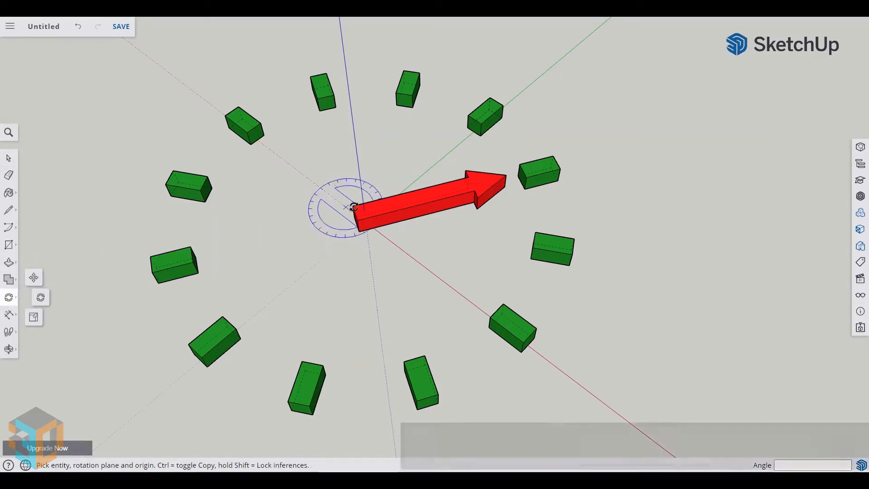
{"action": "left_click_drag", "start_coordinate": [364, 211], "coordinate": [487, 183]}
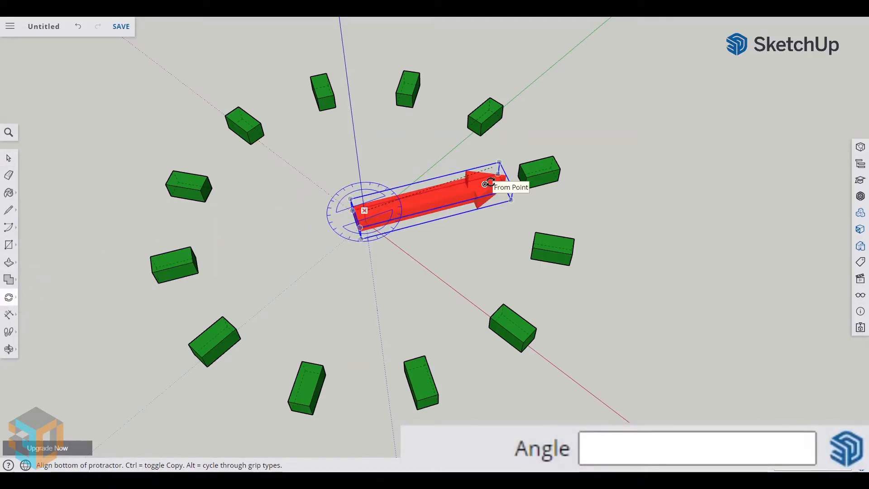
{"action": "left_click", "coordinate": [485, 183]}
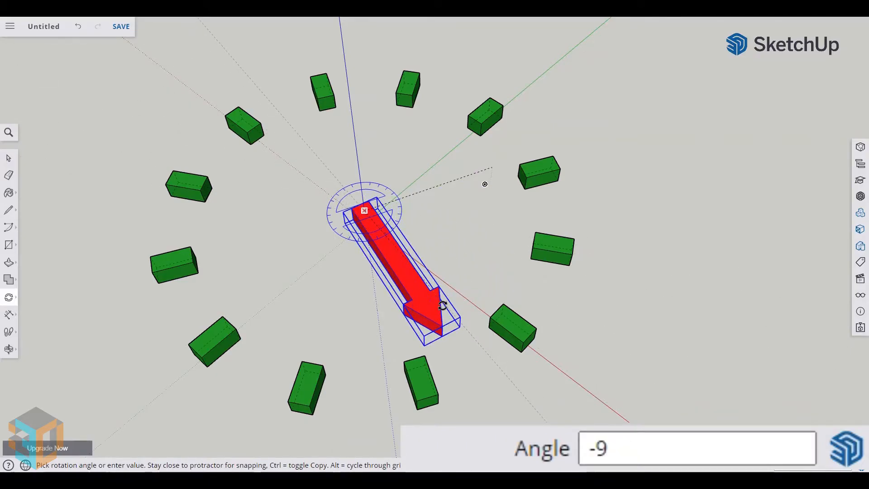
{"action": "key", "text": "Return"}
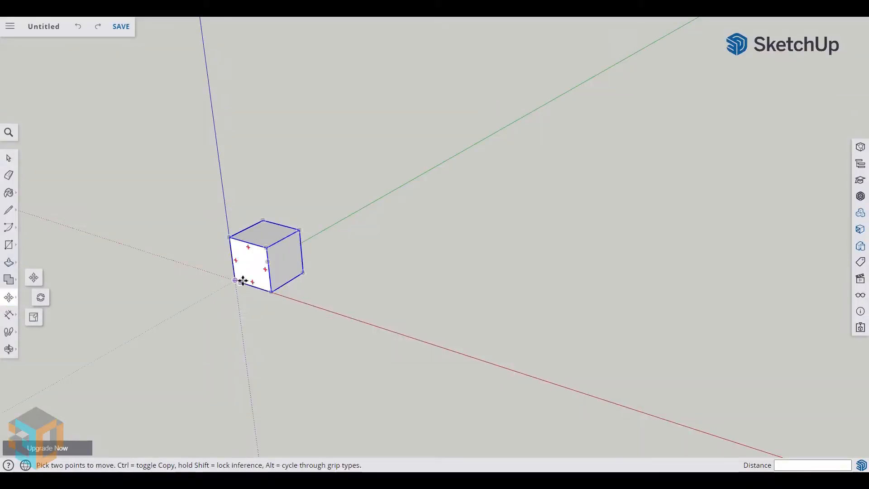
Copy the cube 2 m along the green axis and repeat the copy as a 5x array.
{"action": "key", "text": "ctrl"}
{"action": "left_click", "coordinate": [236, 279]}
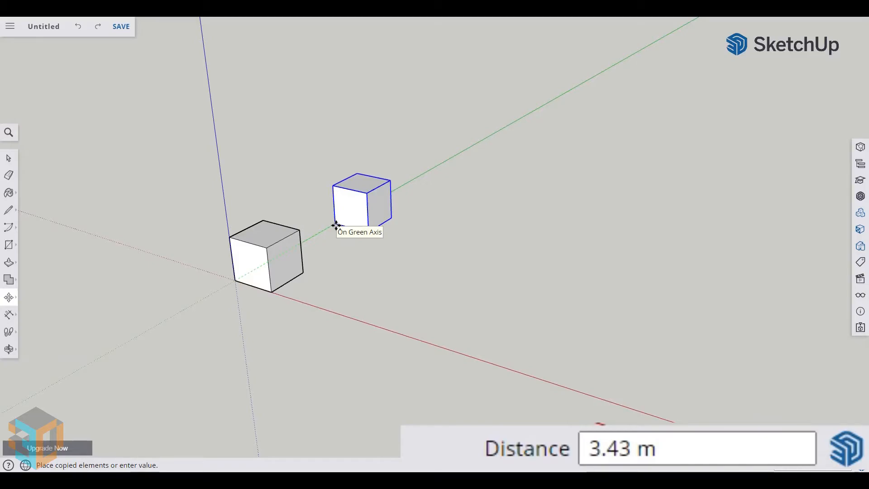
{"action": "type", "text": "2"}
{"action": "key", "text": "Return"}
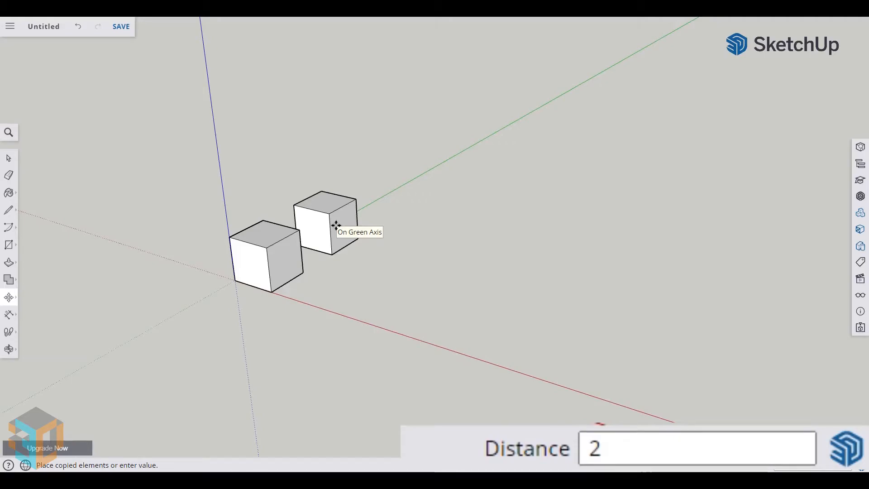
{"action": "type", "text": "5x"}
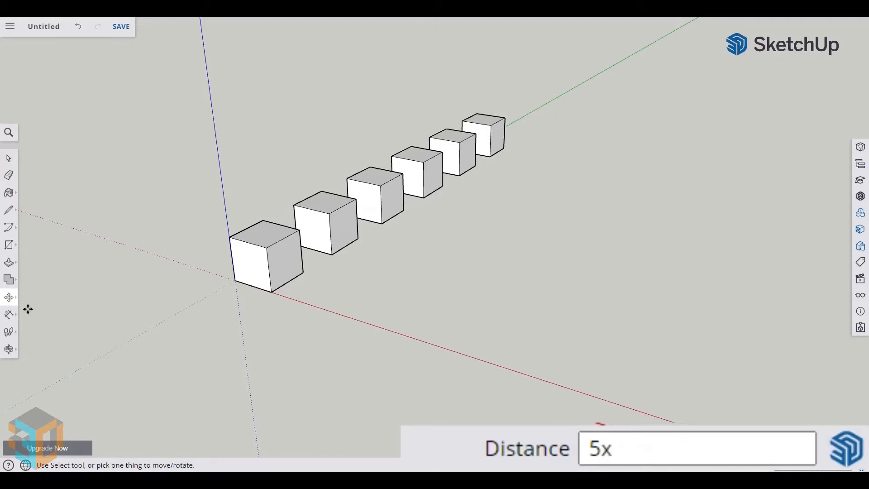
Dimension the spacing between the near bottom corners of the first two cubes in the row.
{"action": "left_click", "coordinate": [11, 320]}
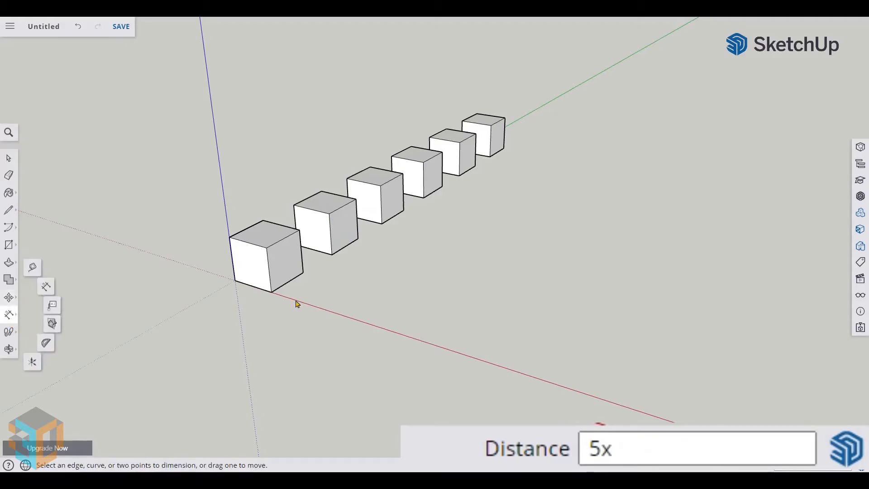
{"action": "left_click", "coordinate": [271, 292]}
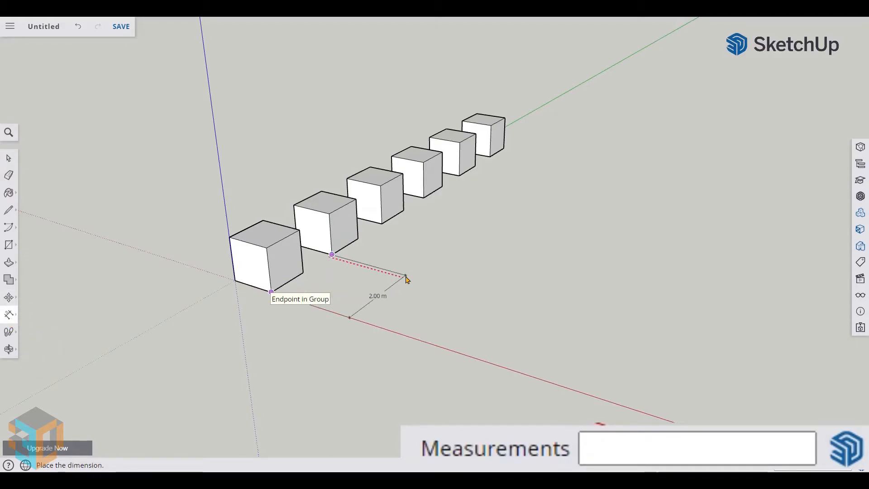
{"action": "left_click", "coordinate": [418, 279]}
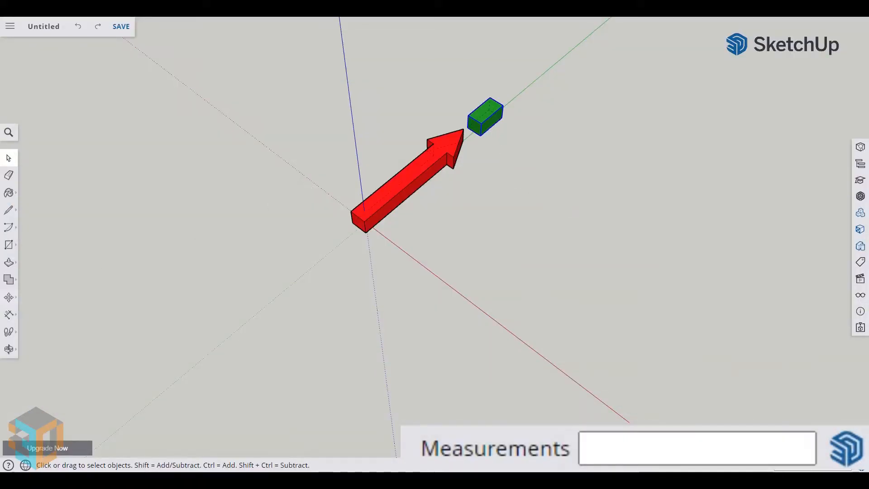
Copy the green block by rotating it 30 degrees about the origin and repeat it as an 11x radial array.
{"action": "left_click", "coordinate": [9, 297]}
{"action": "left_click", "coordinate": [33, 297]}
{"action": "left_click", "coordinate": [364, 211]}
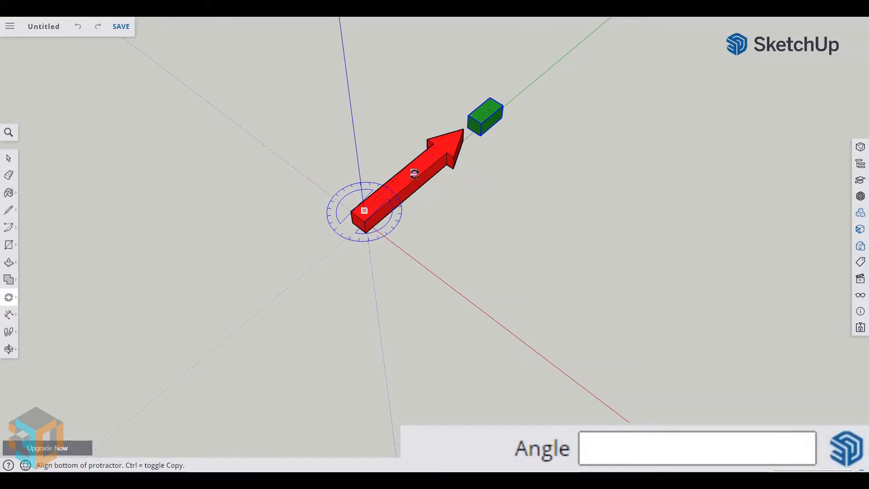
{"action": "left_click", "coordinate": [416, 171]}
{"action": "key", "text": "ctrl"}
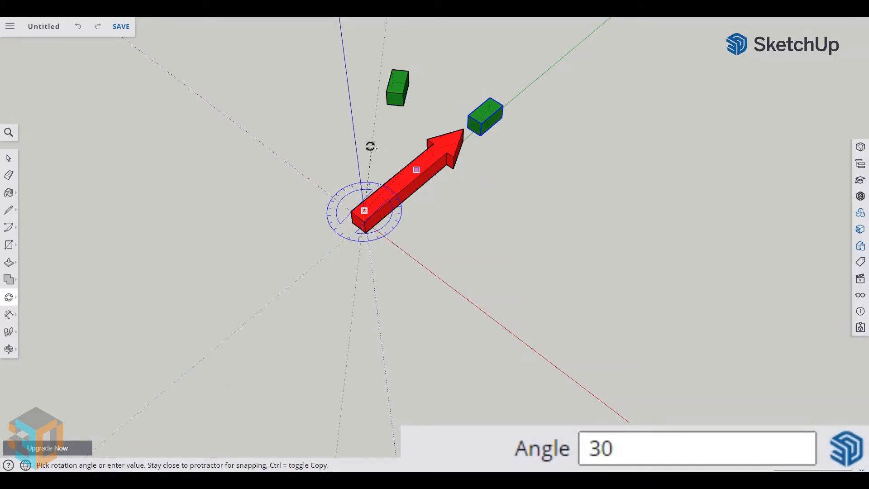
{"action": "key", "text": "Return"}
{"action": "key", "text": "Return"}
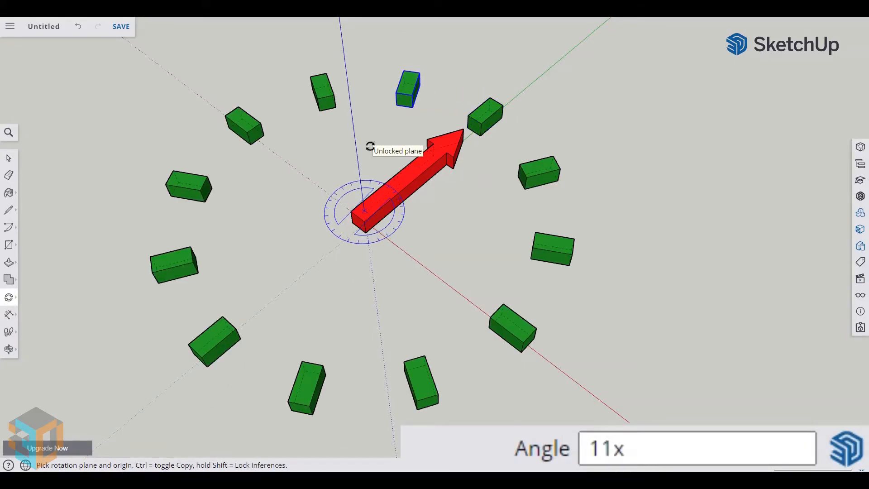
{"action": "key", "text": "space"}
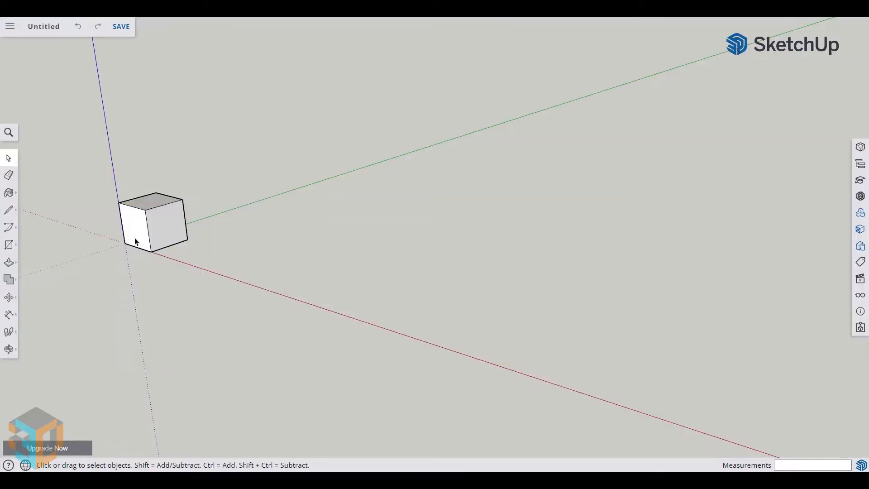
Copy the cube 11 m along the red axis and divide that distance into an array with /6.
{"action": "left_click", "coordinate": [134, 238]}
{"action": "left_click", "coordinate": [9, 298]}
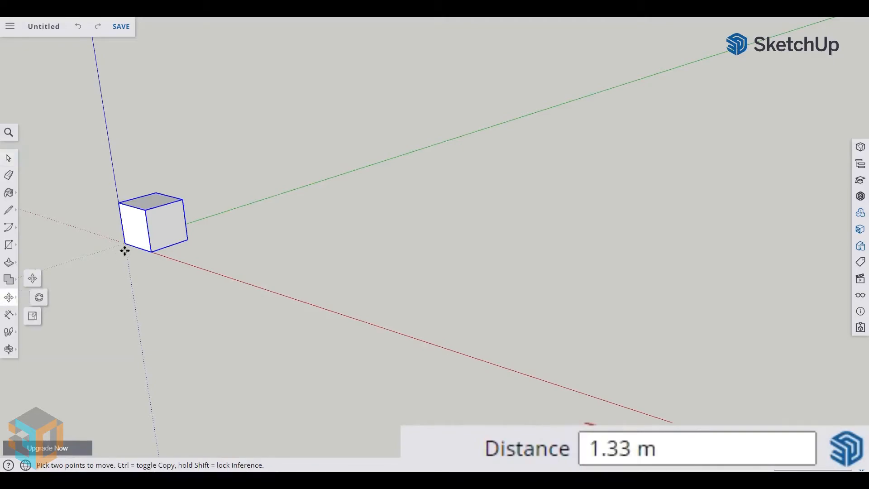
{"action": "left_click", "coordinate": [125, 243]}
{"action": "key", "text": "ctrl"}
{"action": "type", "text": "11"}
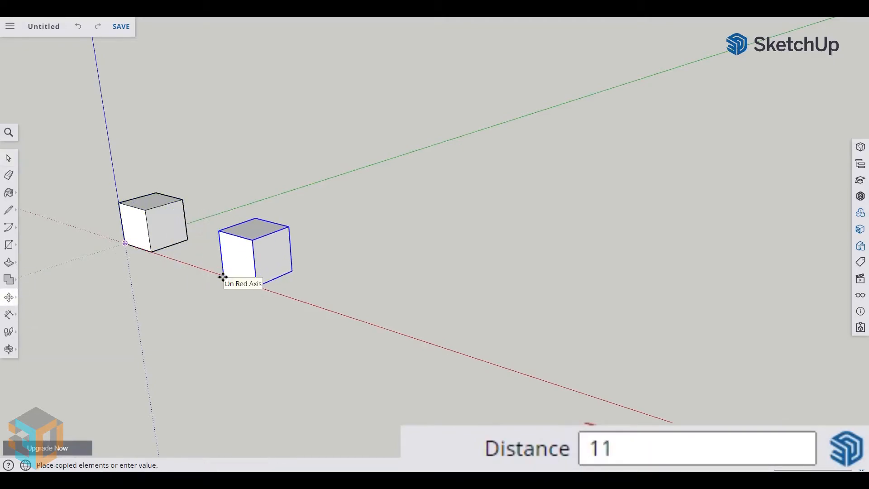
{"action": "key", "text": "Return"}
{"action": "type", "text": "/6"}
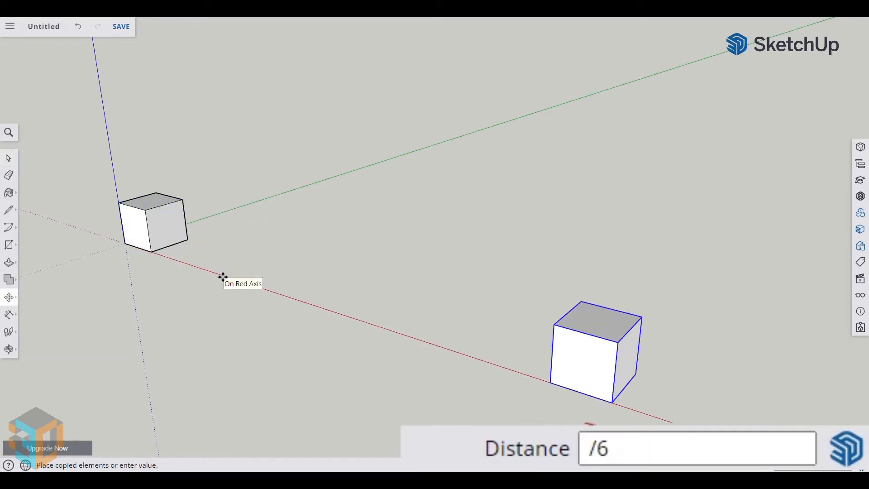
{"action": "key", "text": "Return"}
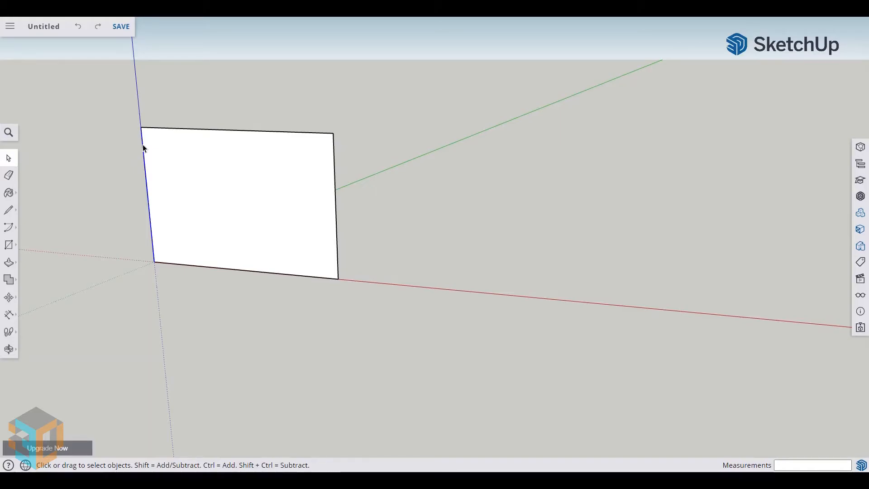
Copy the rectangle's vertical edge at the origin onto its opposite edge and divide the span with /4.
{"action": "left_click", "coordinate": [9, 297]}
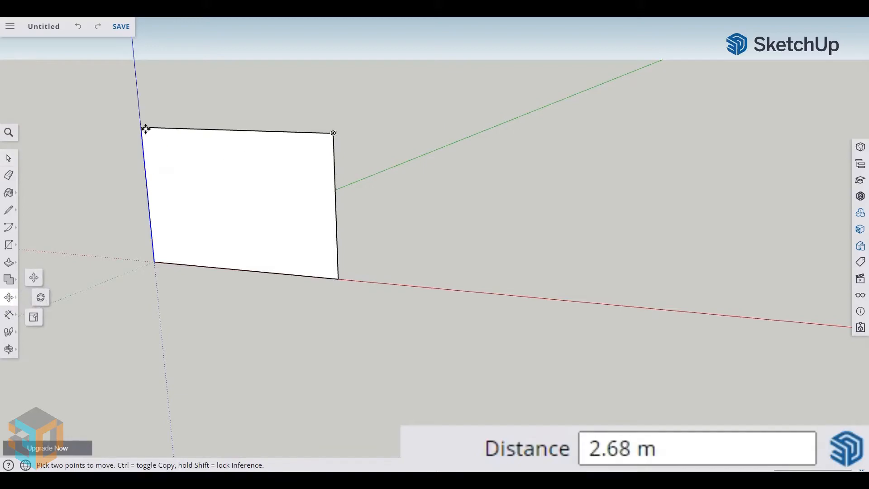
{"action": "left_click", "coordinate": [142, 128]}
{"action": "key", "text": "ctrl"}
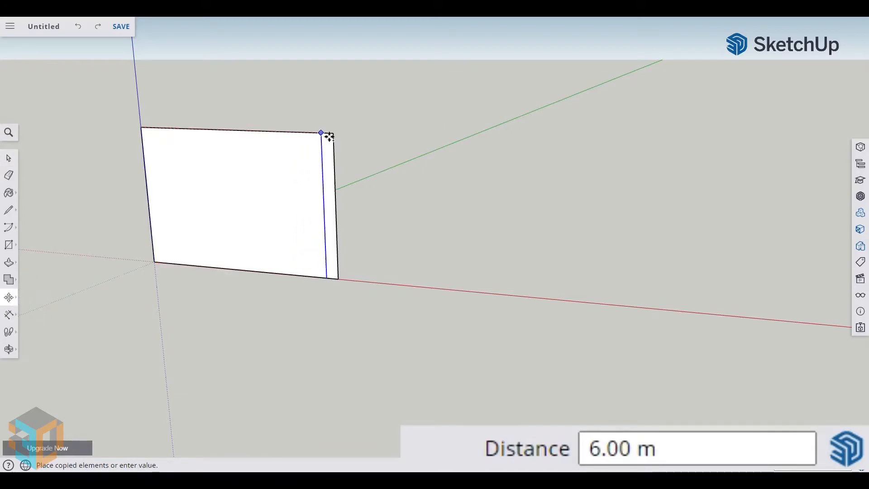
{"action": "type", "text": "/4"}
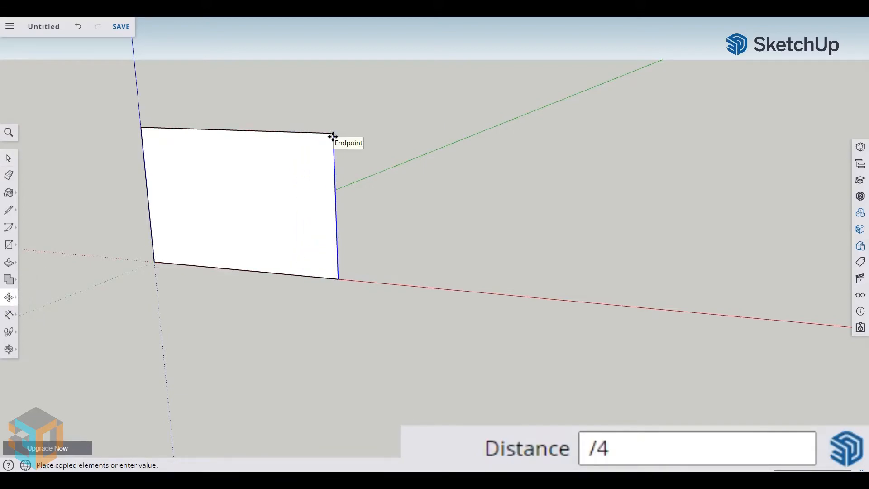
{"action": "key", "text": "Return"}
{"action": "key", "text": "space"}
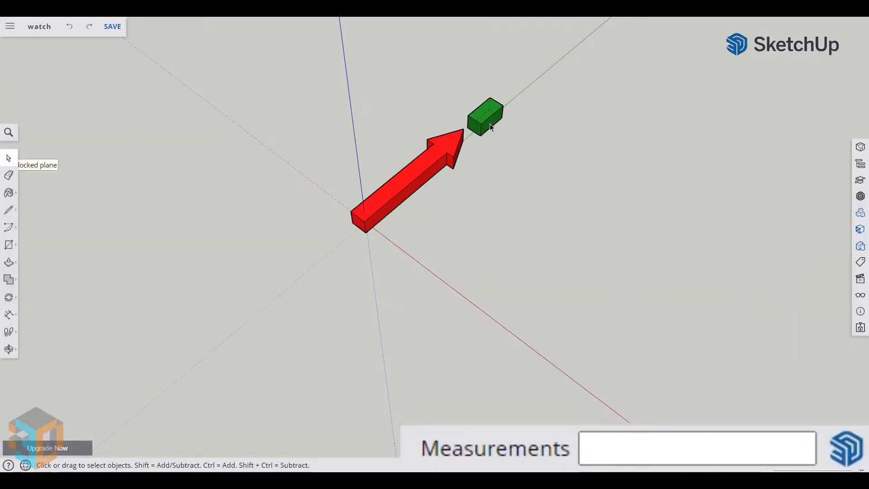
Copy the green block by rotating it 180 degrees clockwise about the origin and divide the arc with /6.
{"action": "key", "text": "q"}
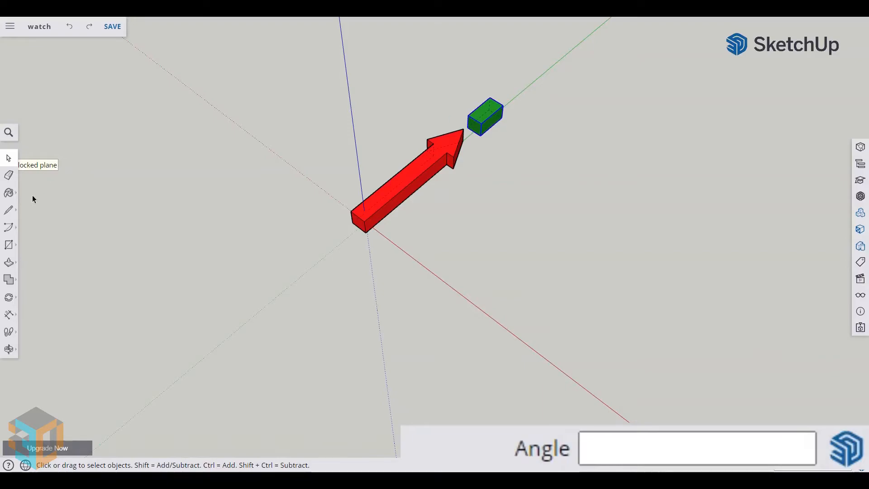
{"action": "left_click_drag", "start_coordinate": [364, 210], "coordinate": [548, 75]}
{"action": "left_click", "coordinate": [547, 72]}
{"action": "type", "text": "180"}
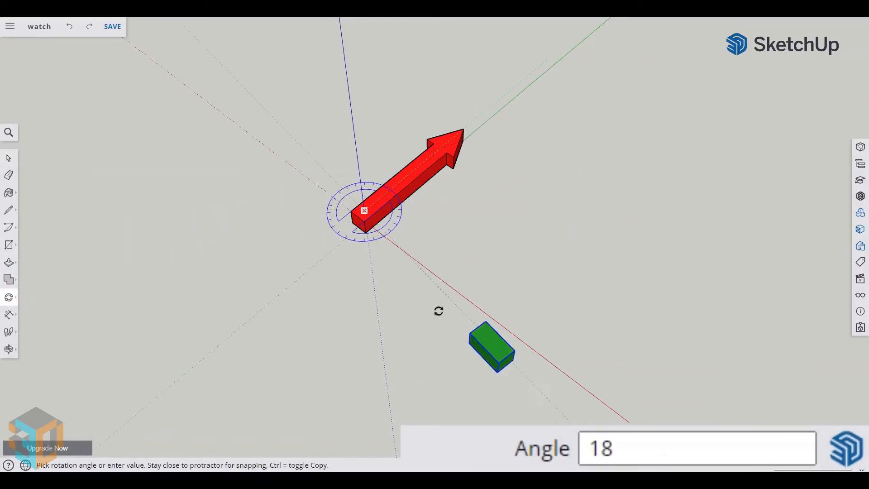
{"action": "key", "text": "ctrl"}
{"action": "key", "text": "Return"}
{"action": "type", "text": "/6"}
{"action": "key", "text": "Return"}
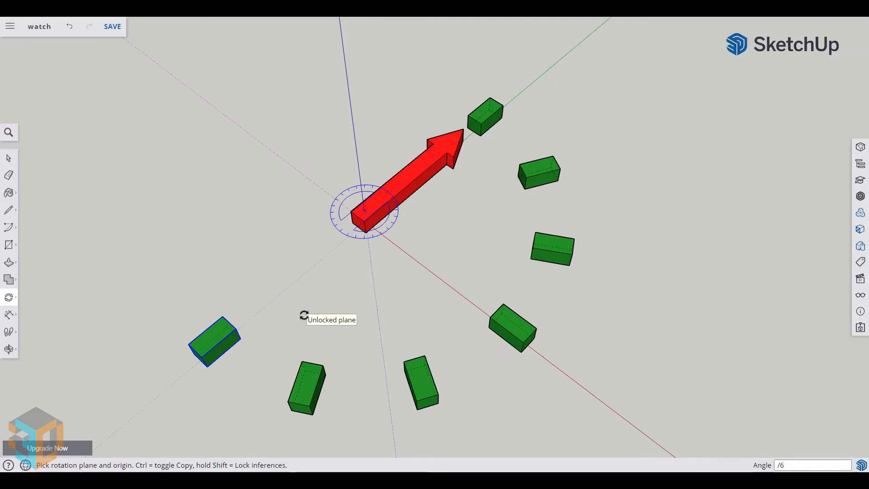
{"action": "left_click", "coordinate": [9, 158]}
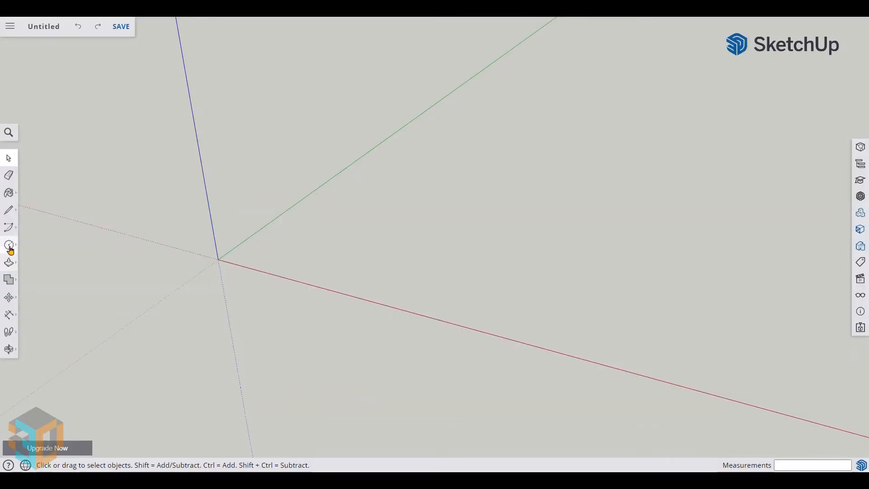
Draw a 5-sided polygon on the ground plane, centred at the origin.
{"action": "left_click", "coordinate": [9, 248]}
{"action": "left_click", "coordinate": [48, 264]}
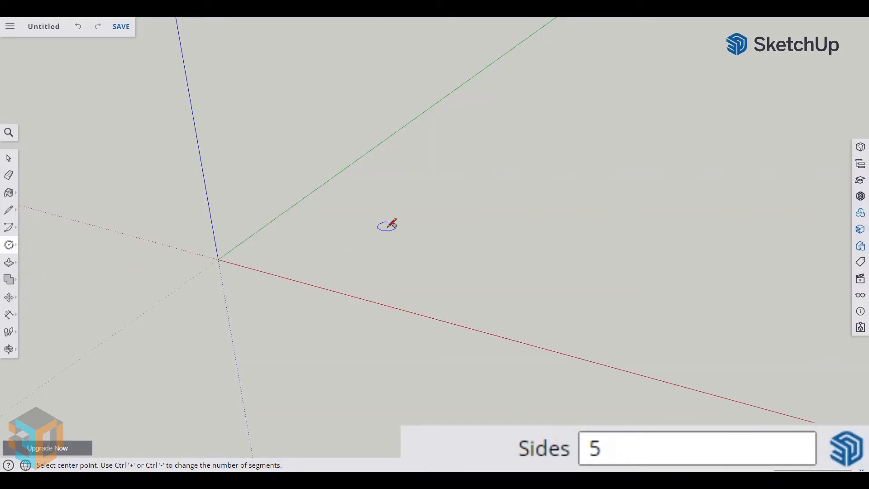
{"action": "left_click", "coordinate": [218, 258]}
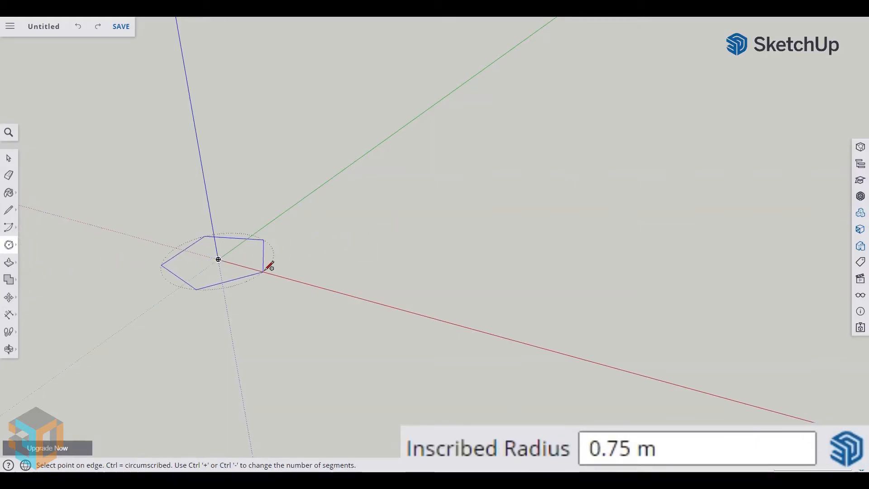
{"action": "left_click", "coordinate": [271, 222]}
Draw a circle with 36 sides on the ground plane, centred on the green axis beyond the pentagon.
{"action": "left_click", "coordinate": [9, 245]}
{"action": "left_click", "coordinate": [46, 249]}
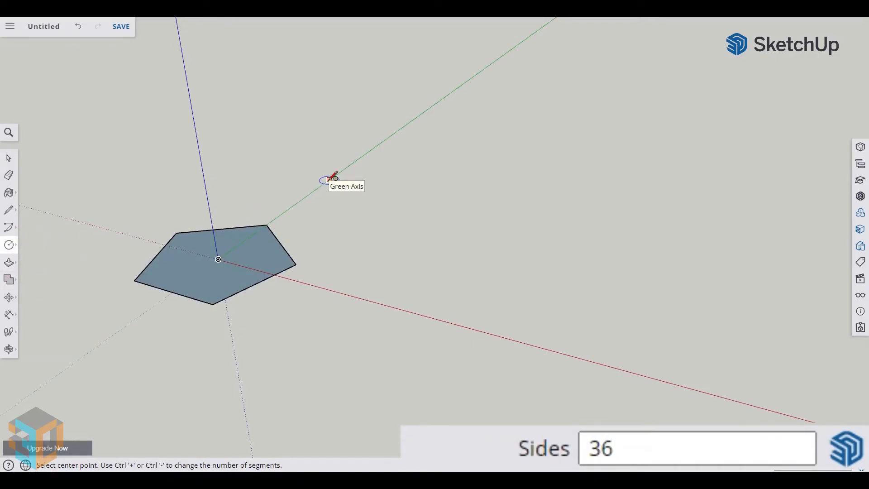
{"action": "left_click", "coordinate": [329, 179]}
{"action": "left_click", "coordinate": [286, 209]}
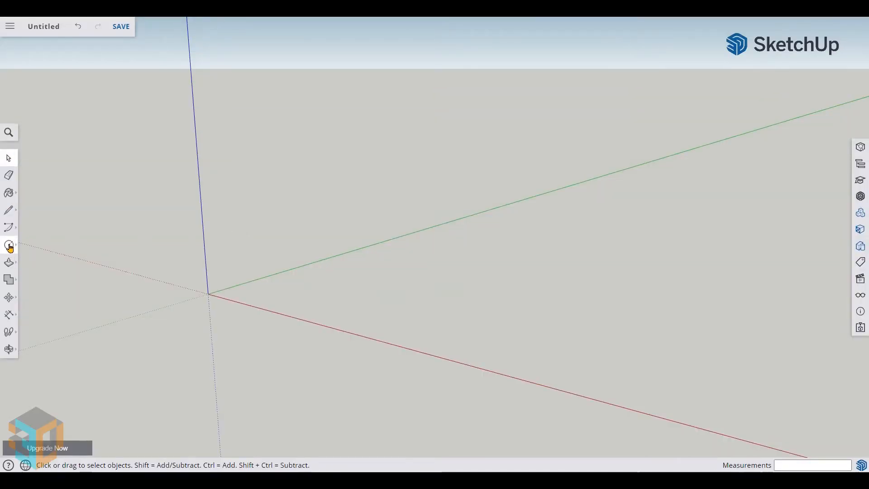
Draw a vertical 6 m by 4 m rectangle from the origin, with its 6 m side along the green axis.
{"action": "left_click", "coordinate": [9, 246]}
{"action": "left_click", "coordinate": [33, 207]}
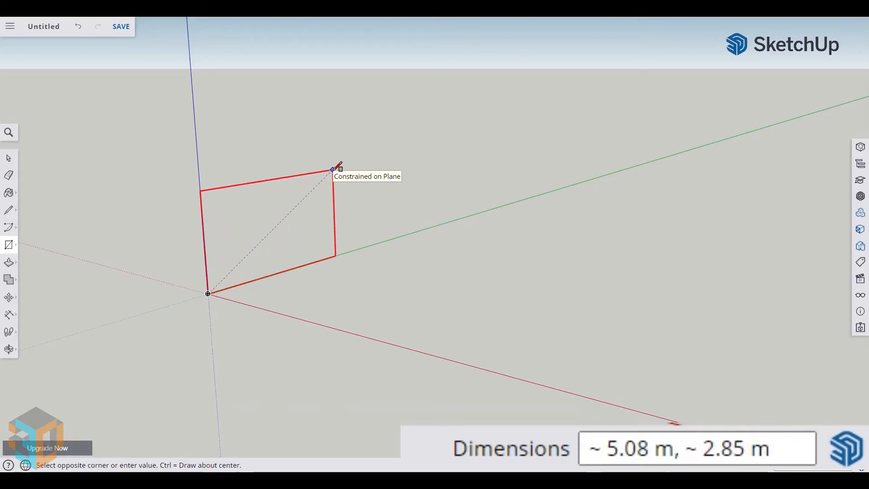
{"action": "type", "text": "6"}
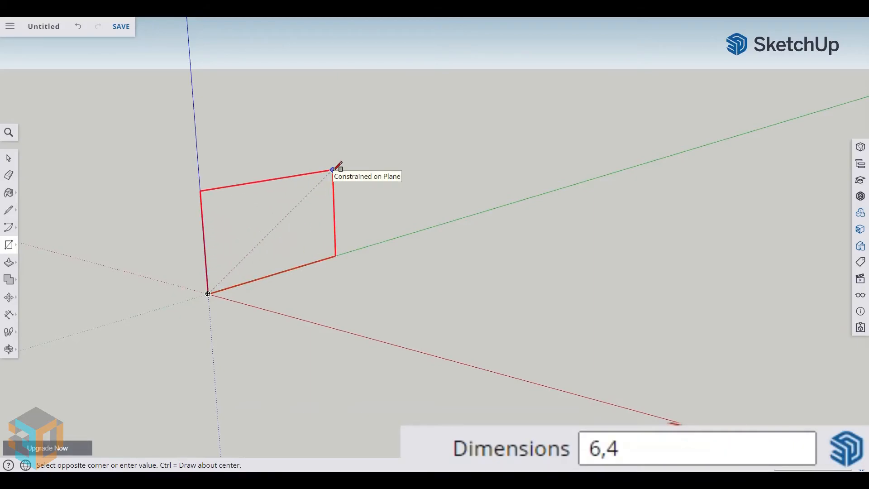
{"action": "type", "text": ",4"}
{"action": "key", "text": "Return"}
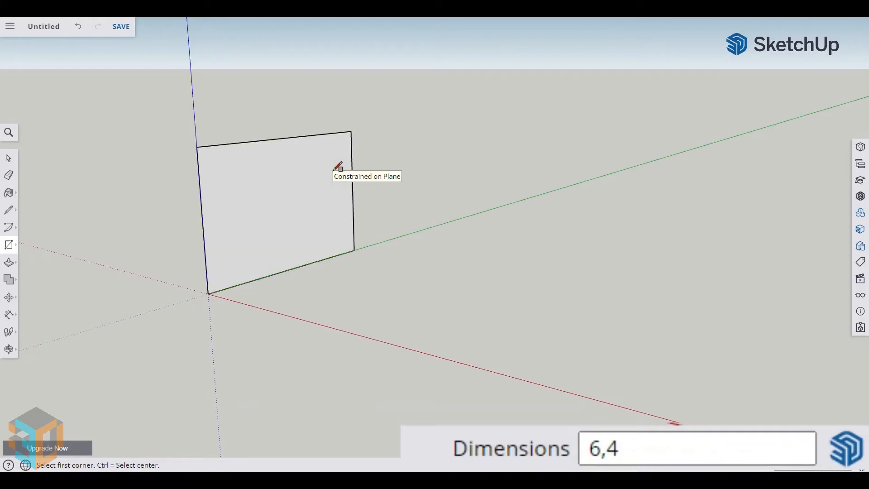
Dimension the vertical rectangle's bottom edge and its vertical edge away from the origin.
{"action": "left_click", "coordinate": [9, 314]}
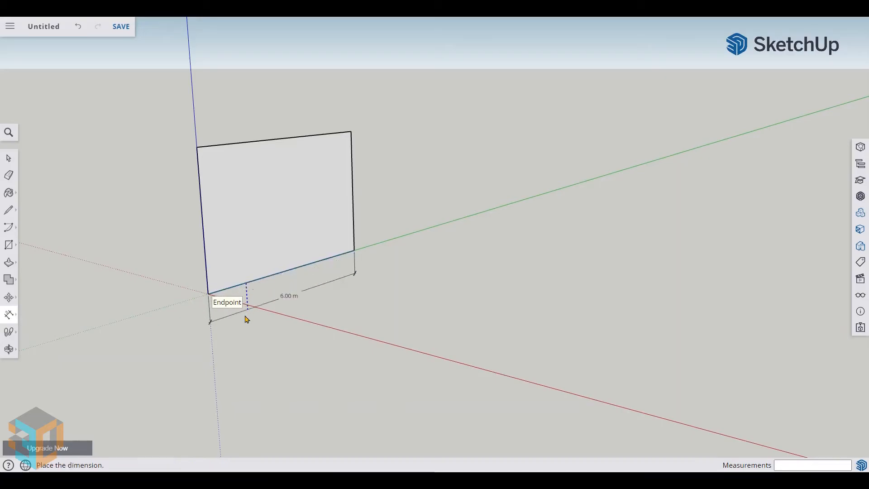
{"action": "left_click", "coordinate": [358, 228]}
{"action": "left_click", "coordinate": [387, 217]}
Draw a vertical rectangle from the origin, 4 m along the red axis and 6 m high along the blue axis.
{"action": "left_click", "coordinate": [9, 244]}
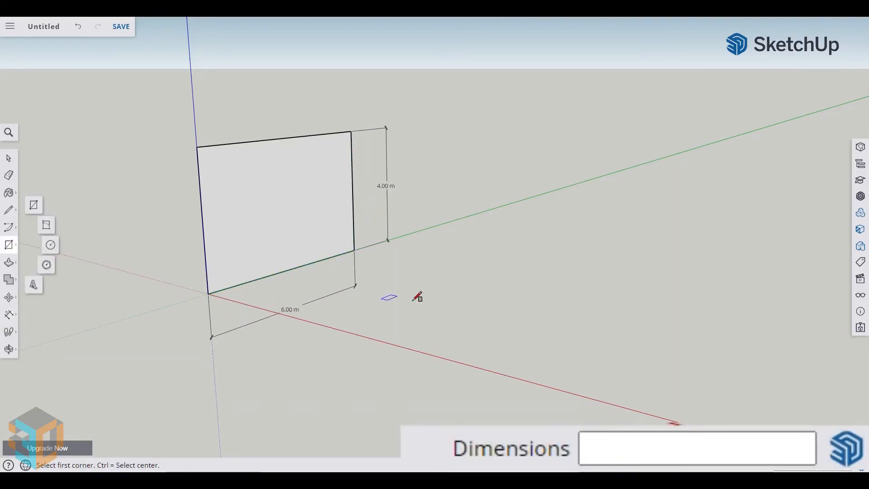
{"action": "left_click", "coordinate": [208, 294]}
{"action": "type", "text": "4,6"}
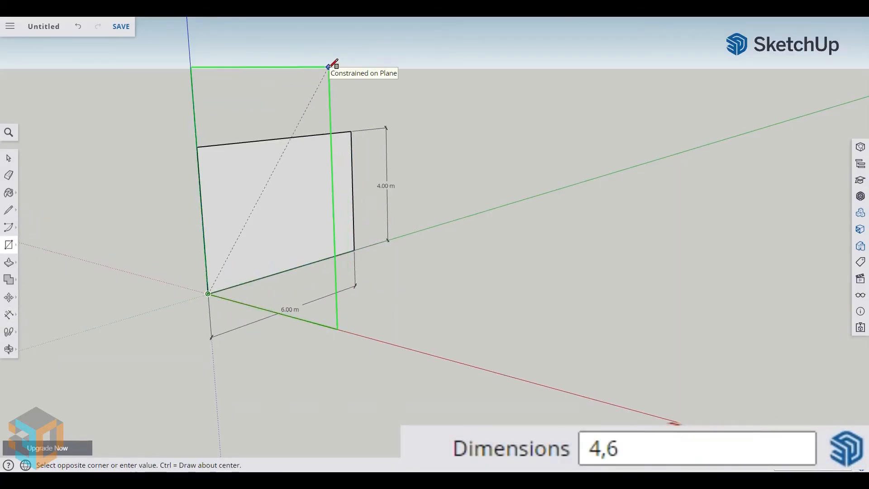
{"action": "key", "text": "Return"}
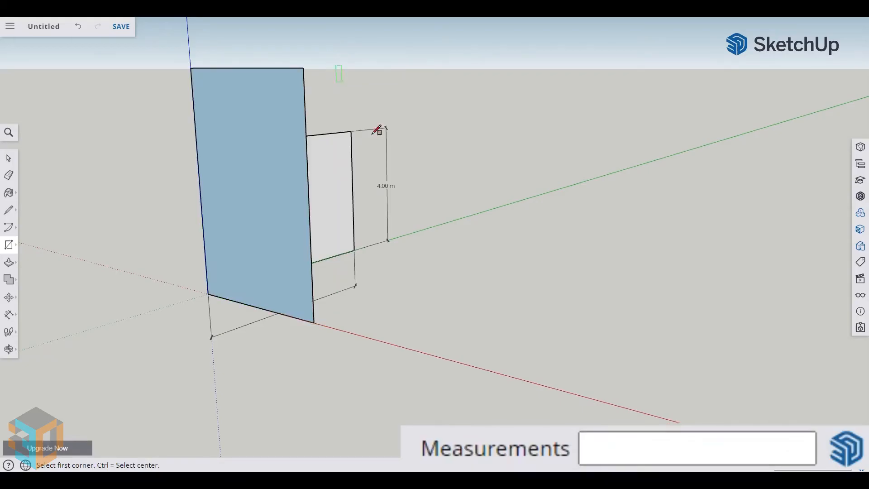
Draw a rectangle on the ground plane from the origin, 6 m along the red axis and 4 m along the green axis.
{"action": "middle_click_drag", "start_coordinate": [530, 248], "coordinate": [198, 359]}
{"action": "left_click", "coordinate": [312, 193]}
{"action": "type", "text": "6,4"}
{"action": "key", "text": "Return"}
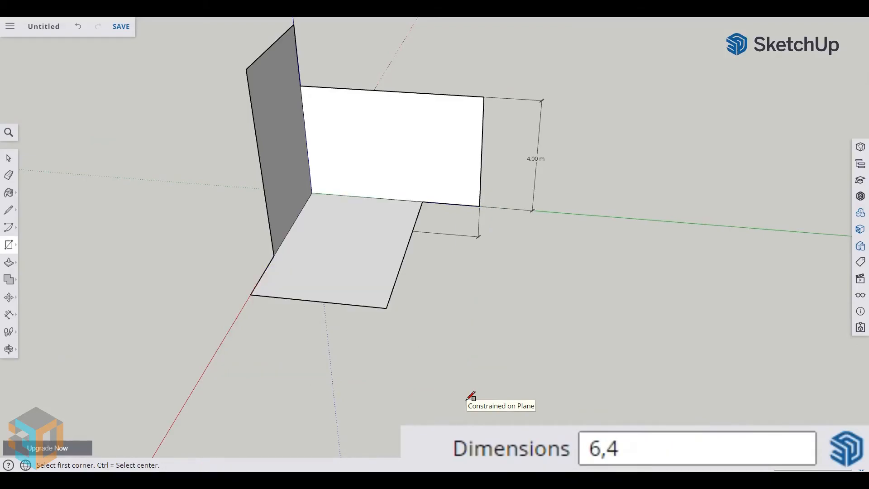
Dimension the ground rectangle's edge that runs parallel to the red axis, on the side away from the origin.
{"action": "left_click", "coordinate": [9, 316]}
{"action": "left_click", "coordinate": [401, 272]}
{"action": "left_click", "coordinate": [409, 260]}
{"action": "left_click", "coordinate": [398, 279]}
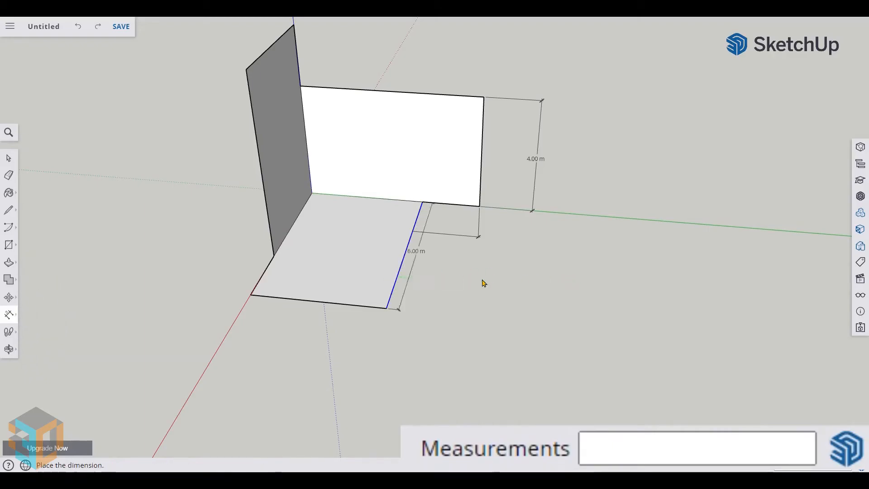
{"action": "left_click", "coordinate": [527, 288]}
Dimension the bottom edge and the outer vertical edge of the upright rectangle standing on the red axis.
{"action": "left_click", "coordinate": [285, 242]}
{"action": "left_click", "coordinate": [189, 235]}
{"action": "left_click", "coordinate": [260, 161]}
{"action": "left_click", "coordinate": [150, 248]}
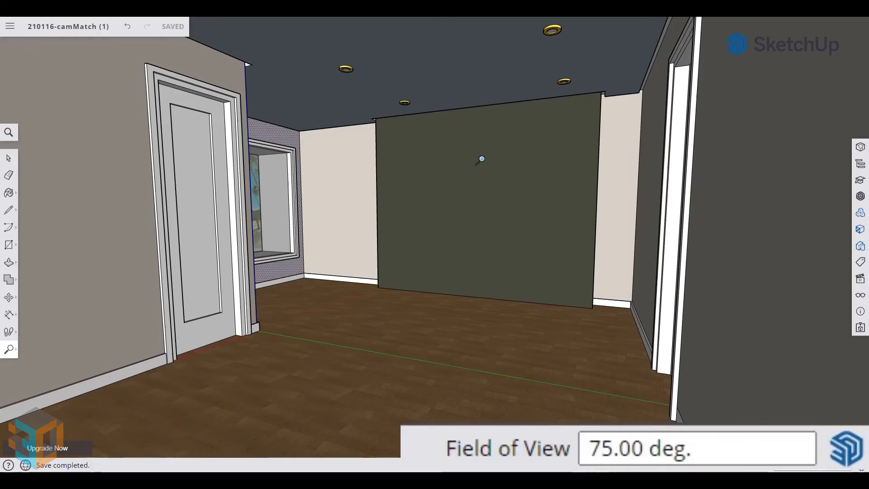
Set the interior room's camera to a 35-degree field of view, and follow it with a 35 mm focal length.
{"action": "scroll", "coordinate": [482, 159], "scroll_direction": "down", "scroll_amount": 3}
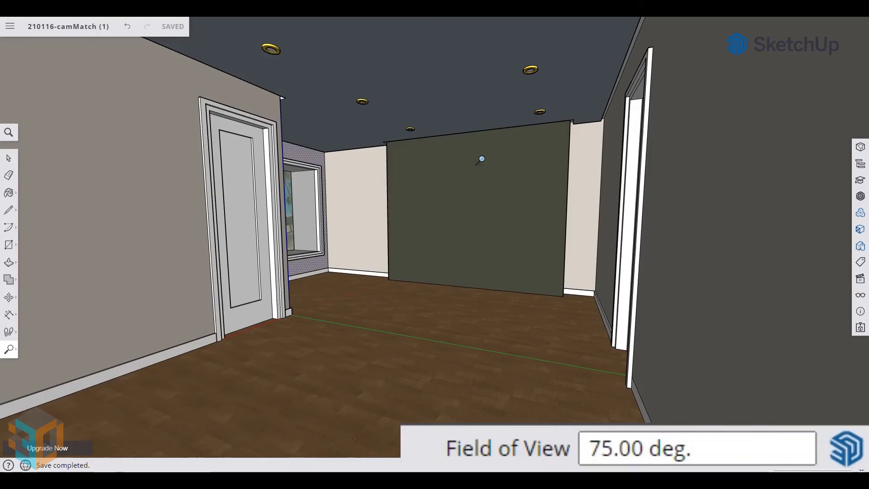
{"action": "type", "text": "35deg"}
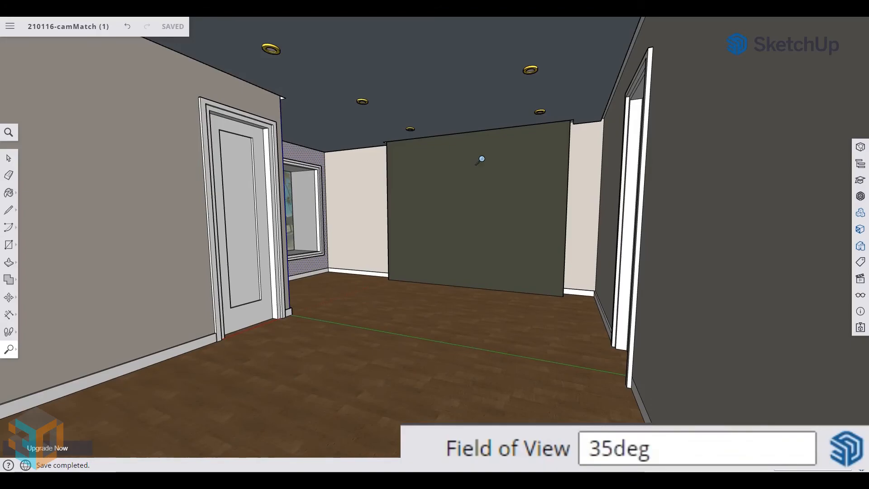
{"action": "key", "text": "Return"}
{"action": "scroll", "coordinate": [482, 159], "scroll_direction": "up", "scroll_amount": 3}
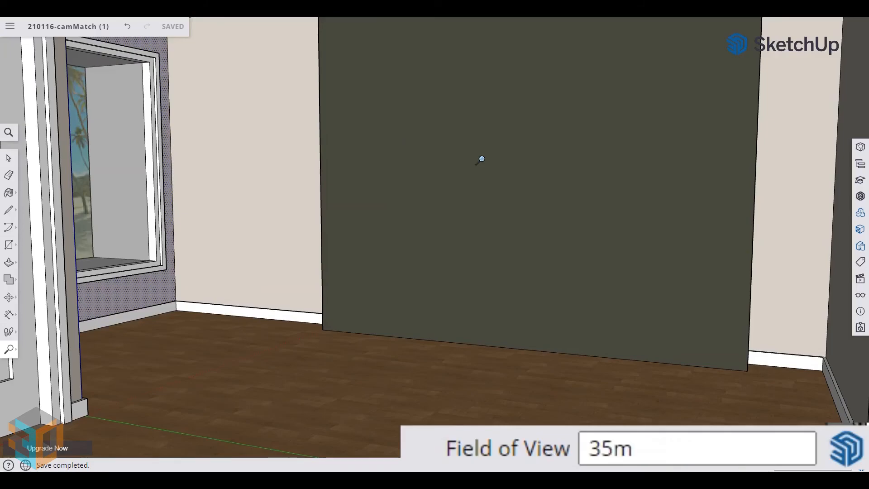
{"action": "key", "text": "Return"}
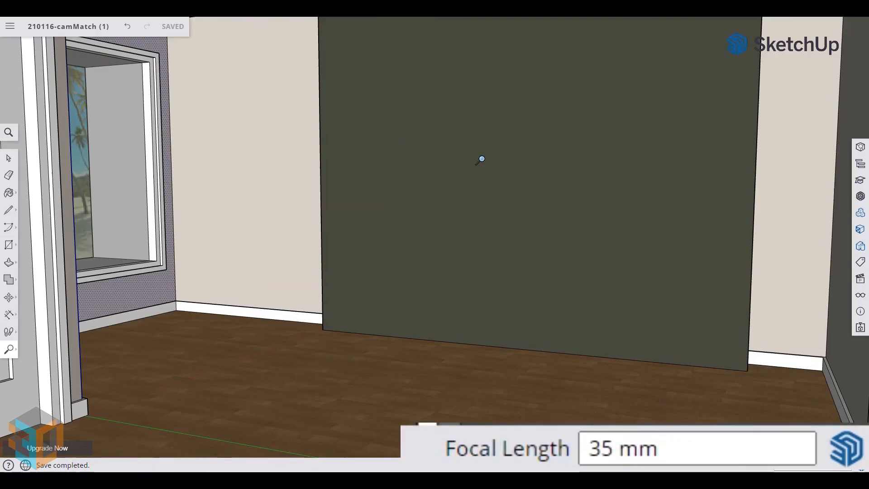